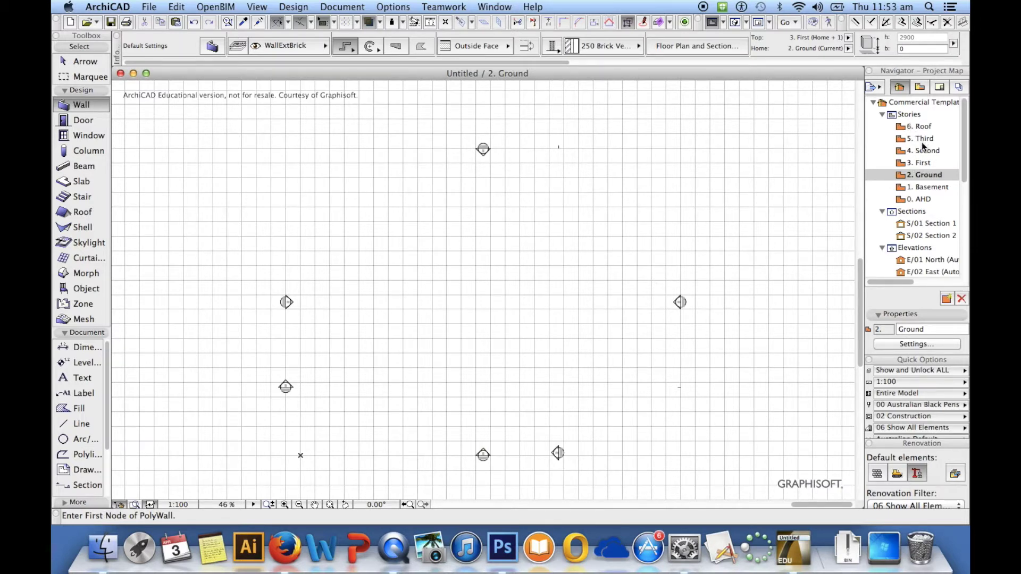
left_click(923, 180)
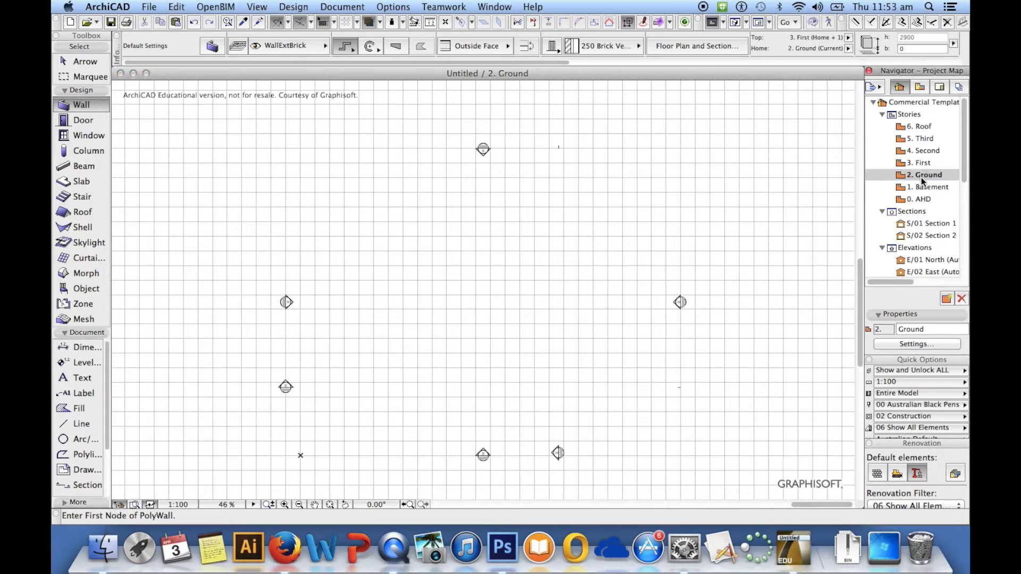
left_click(922, 181)
left_click(922, 165)
left_click(924, 152)
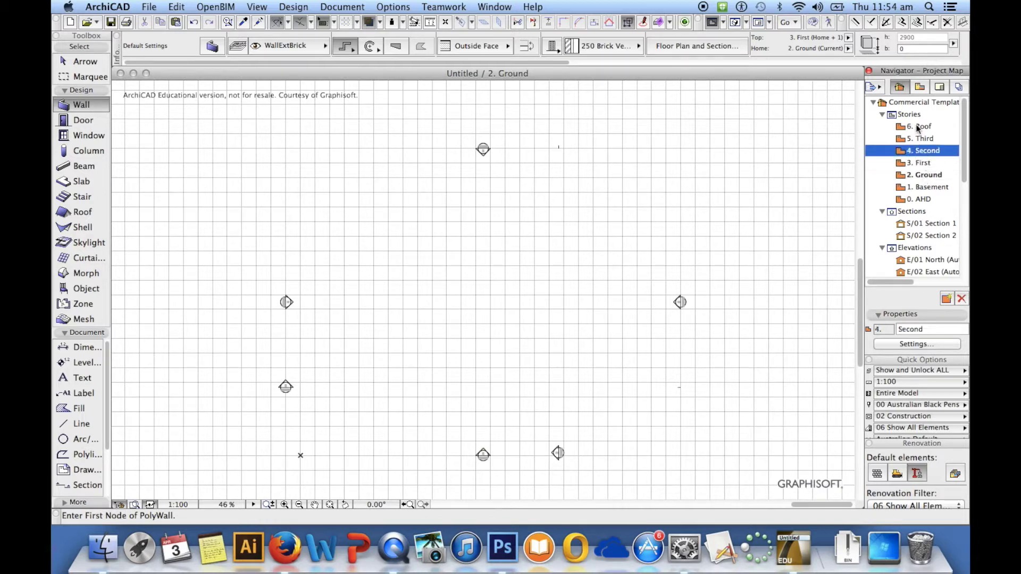
left_click(917, 140)
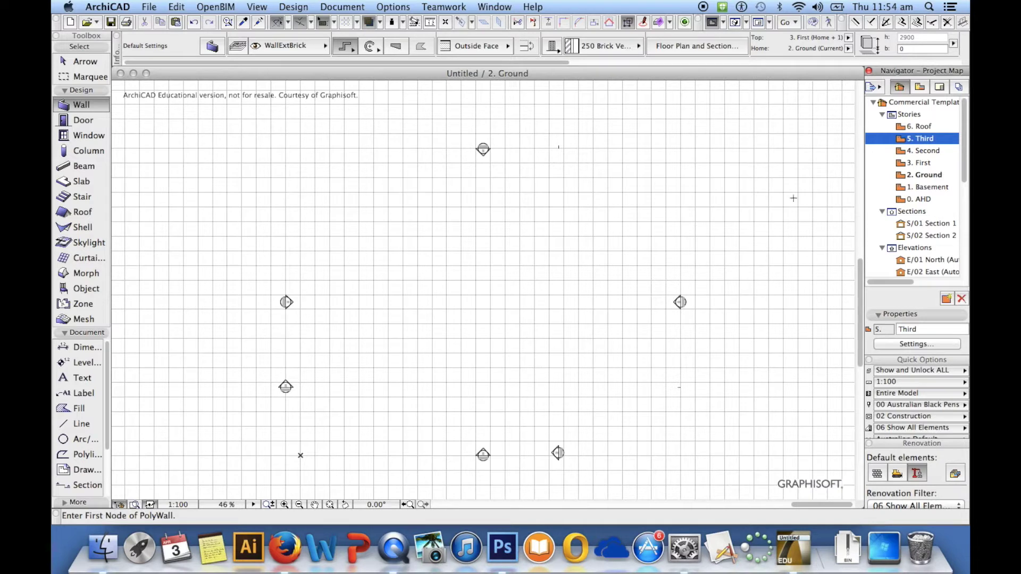
double_click(901, 175)
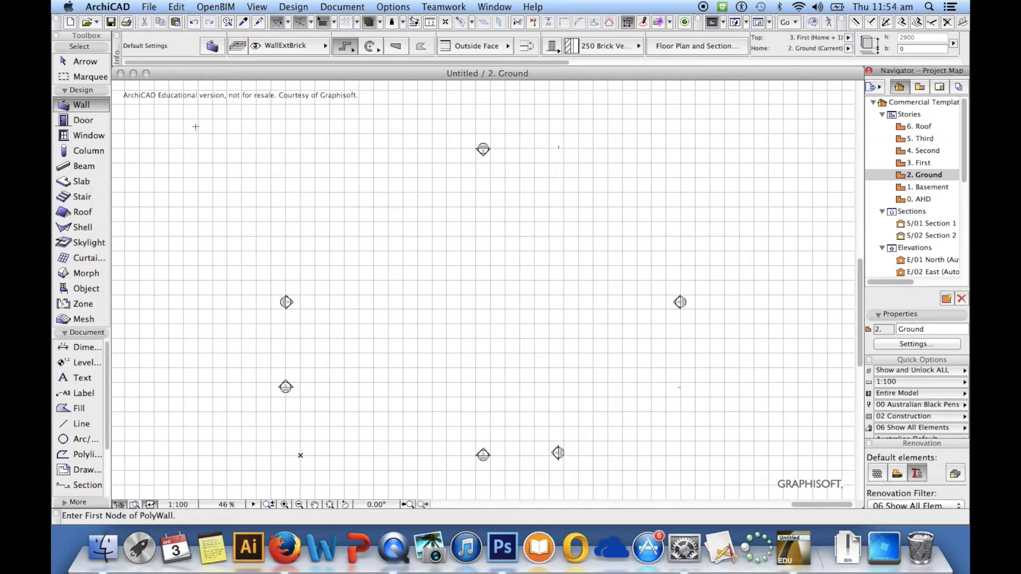
Step: Set the wall tool to the Straight geometry method and place the first node above the plan centre
left_click(79, 109)
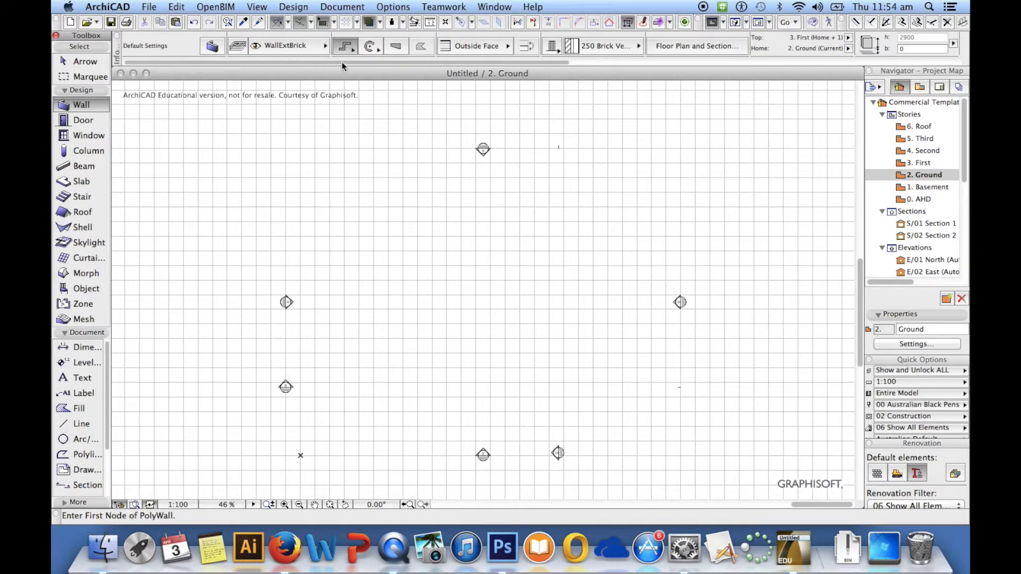
left_click(347, 46)
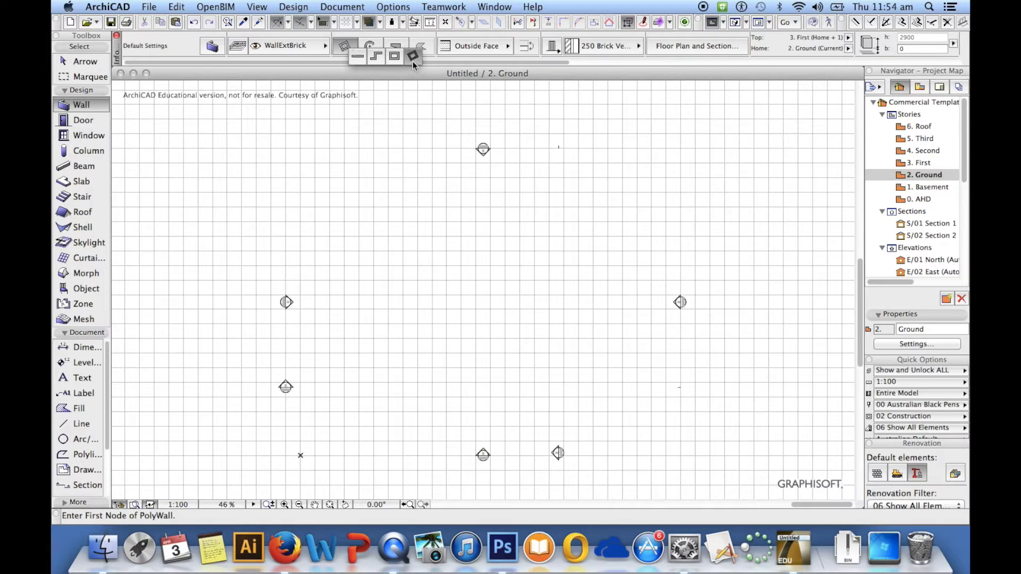
left_click(356, 60)
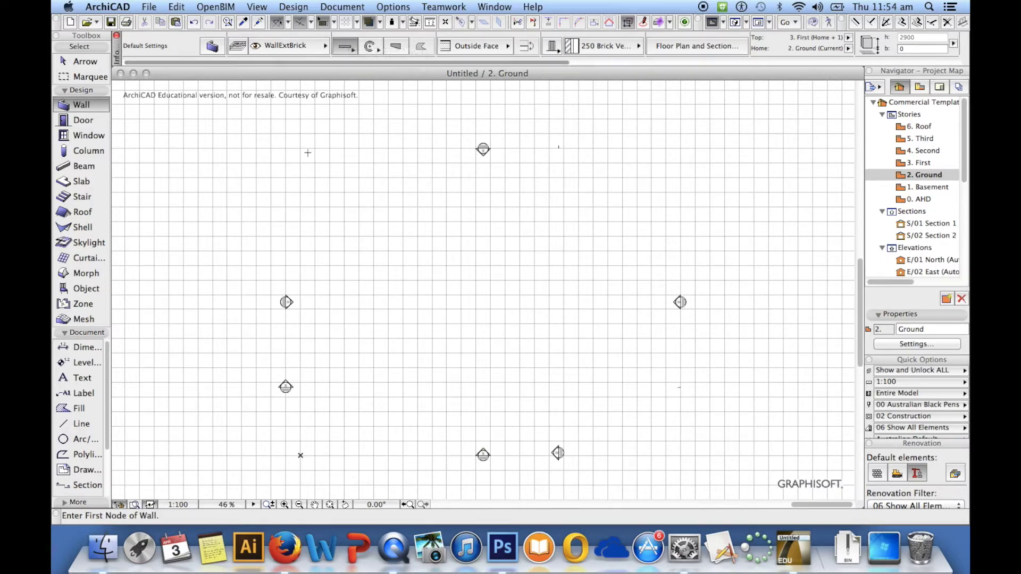
left_click(364, 228)
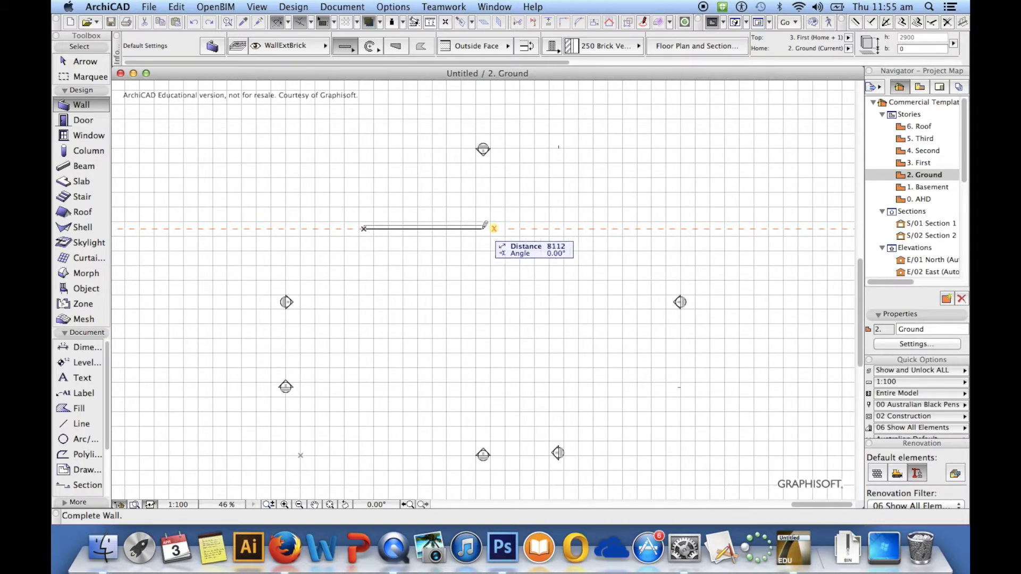
Step: Place the end node of the roughly 10641-long horizontal brick wall and inspect it on the plan
left_click(523, 229)
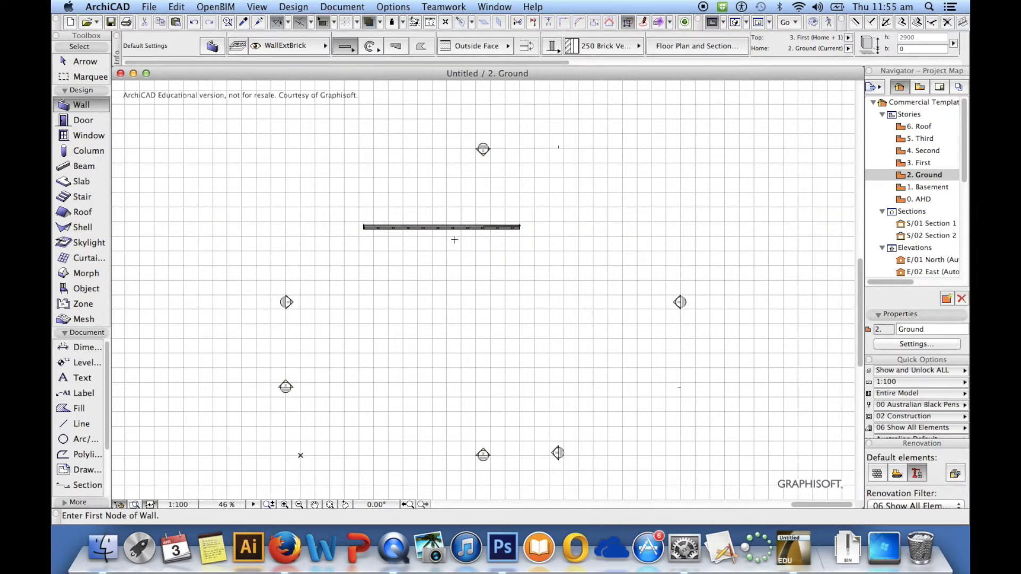
scroll(453, 237, "up", 3)
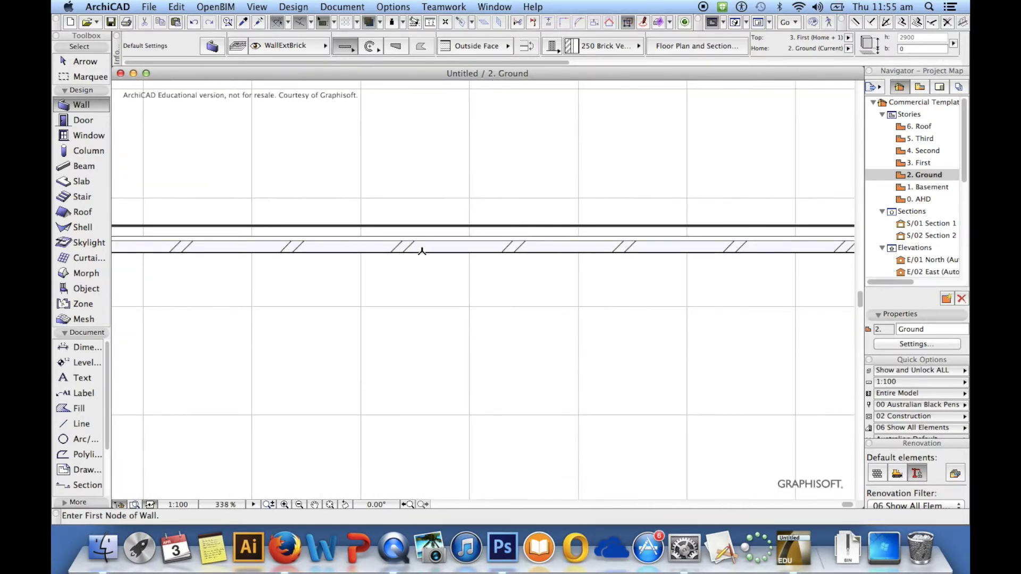
scroll(466, 227, "down", 5)
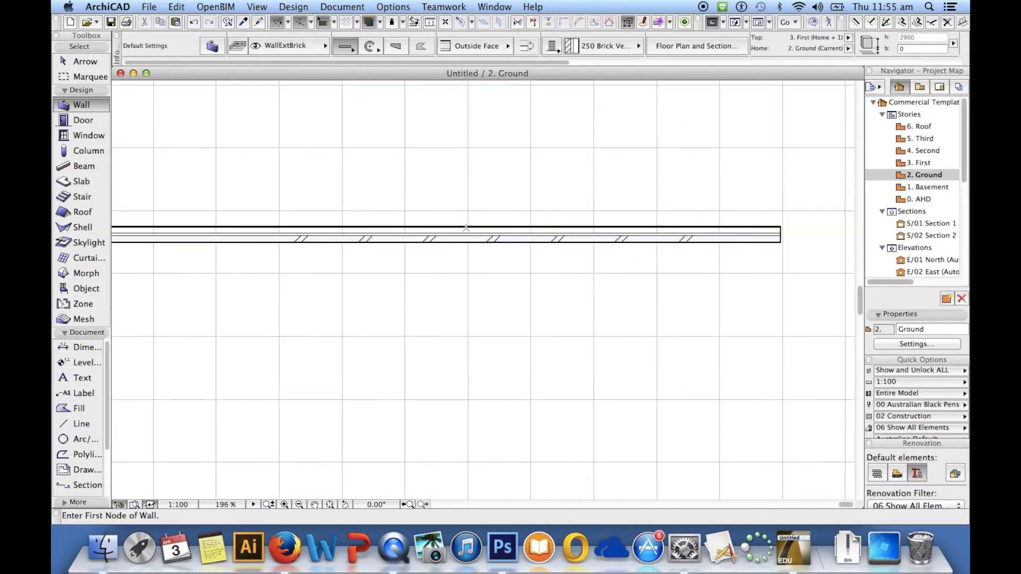
scroll(457, 214, "up", 1)
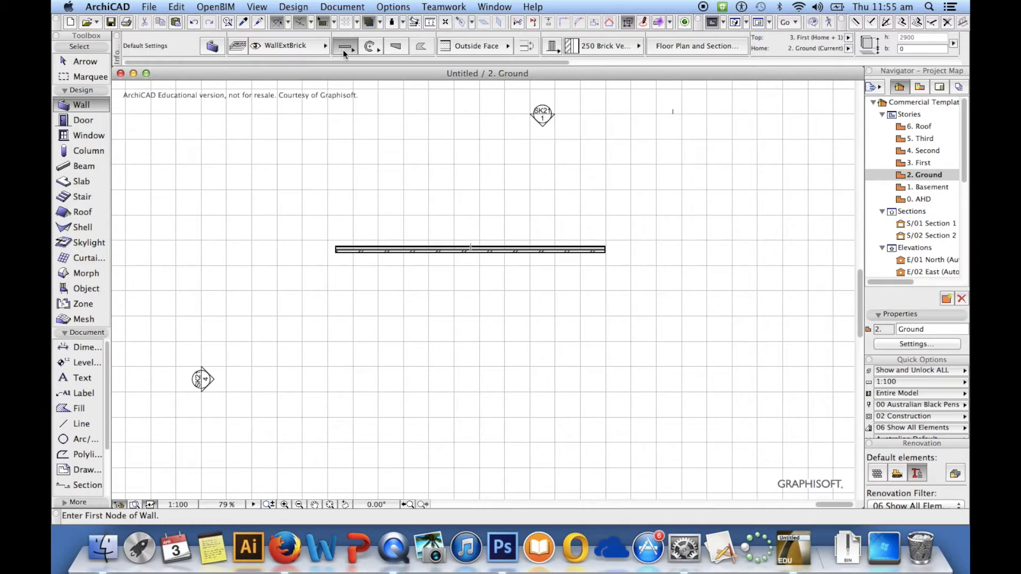
scroll(404, 175, "down", 2)
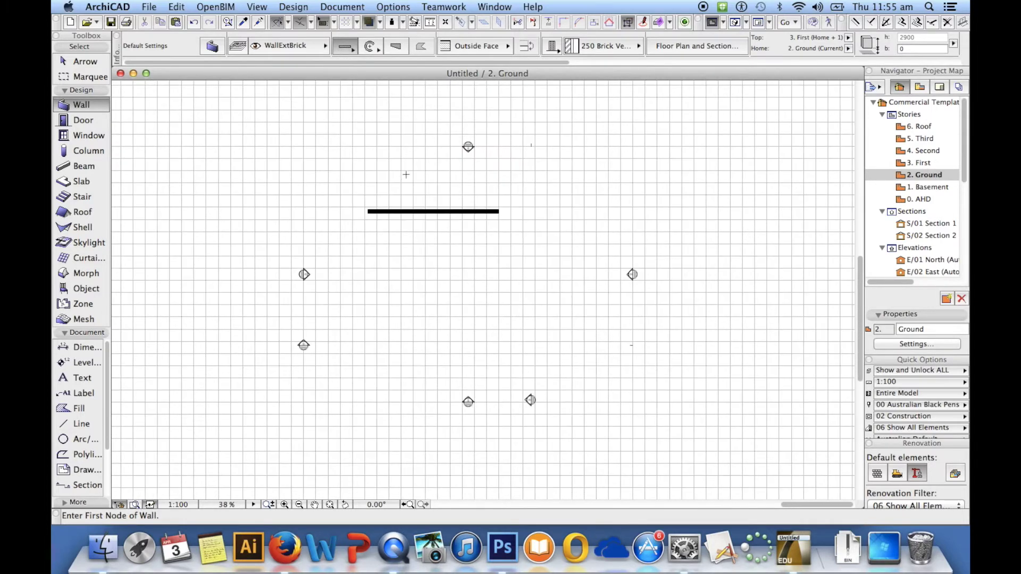
middle_click_drag(406, 176, 365, 170)
scroll(372, 170, "up", 3)
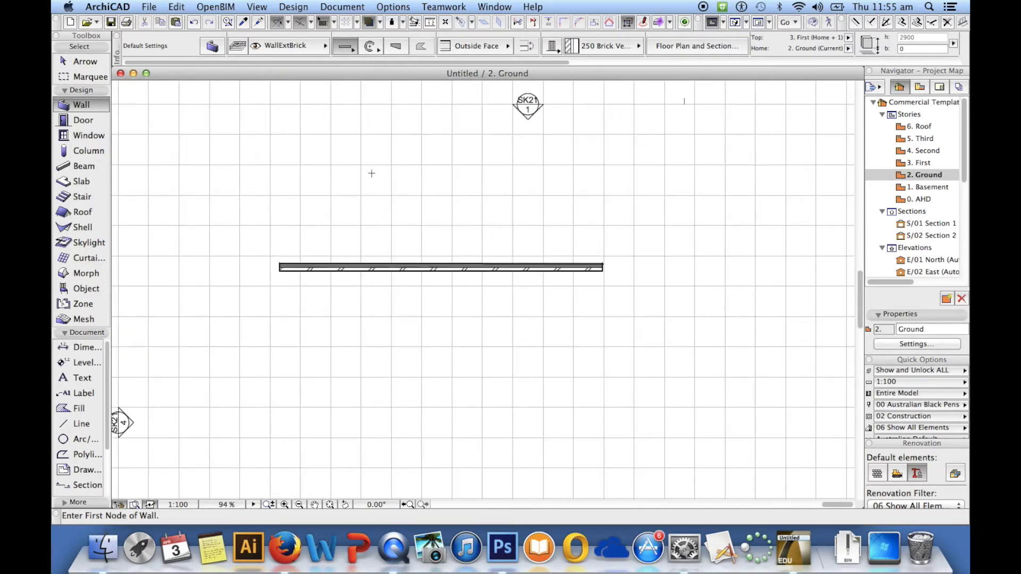
middle_click_drag(408, 208, 372, 132)
scroll(372, 132, "down", 1)
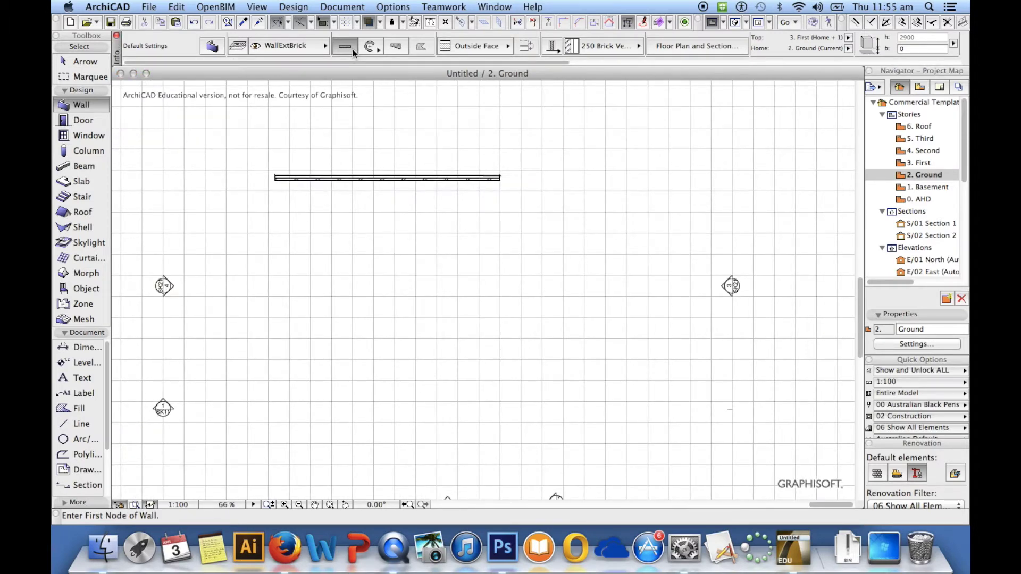
Step: Switch the wall geometry method to Chained (PolyWall) and review Reference Line Location, keeping Outside Face
left_click(352, 49)
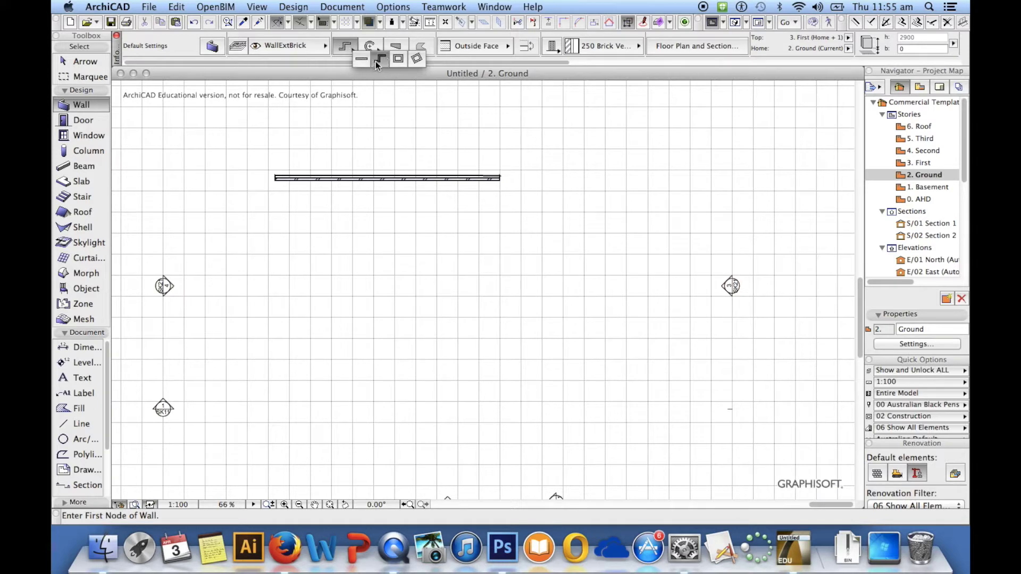
left_click(398, 60)
left_click(381, 60)
left_click(382, 62)
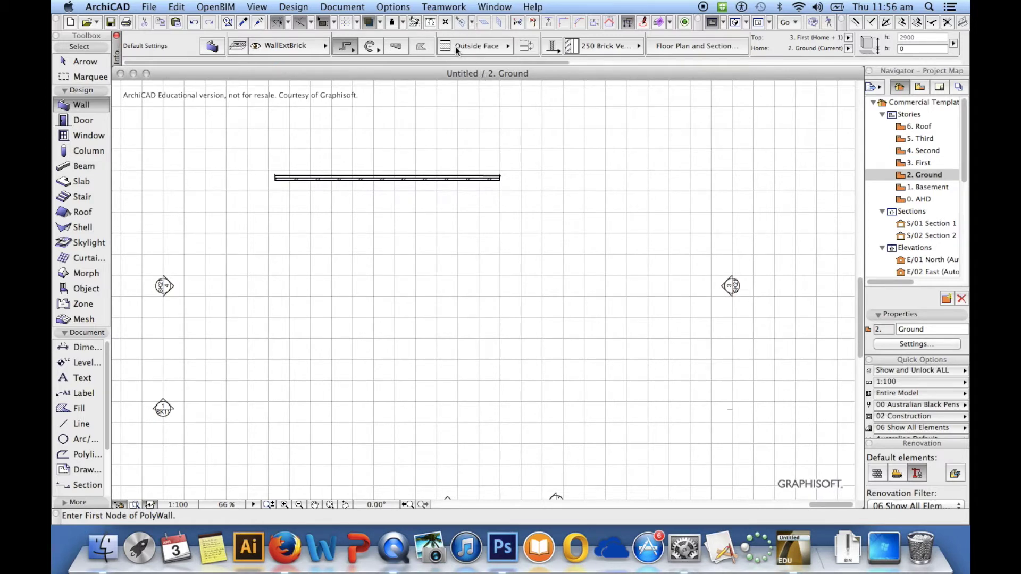
left_click(494, 47)
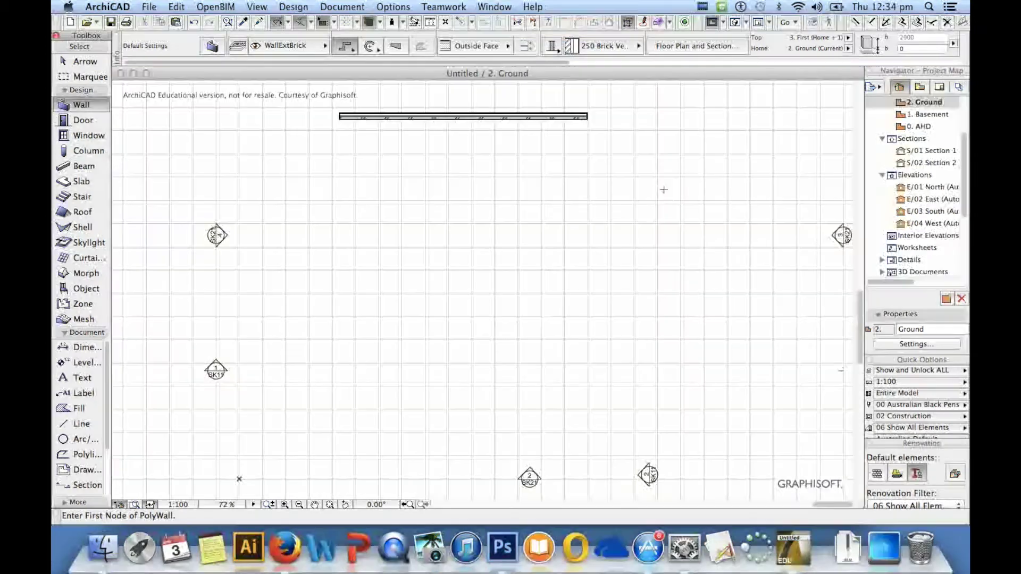
Step: Chain brick walls with 10000 and 5000 segments from a start corner, closing the loop there
left_click(664, 186)
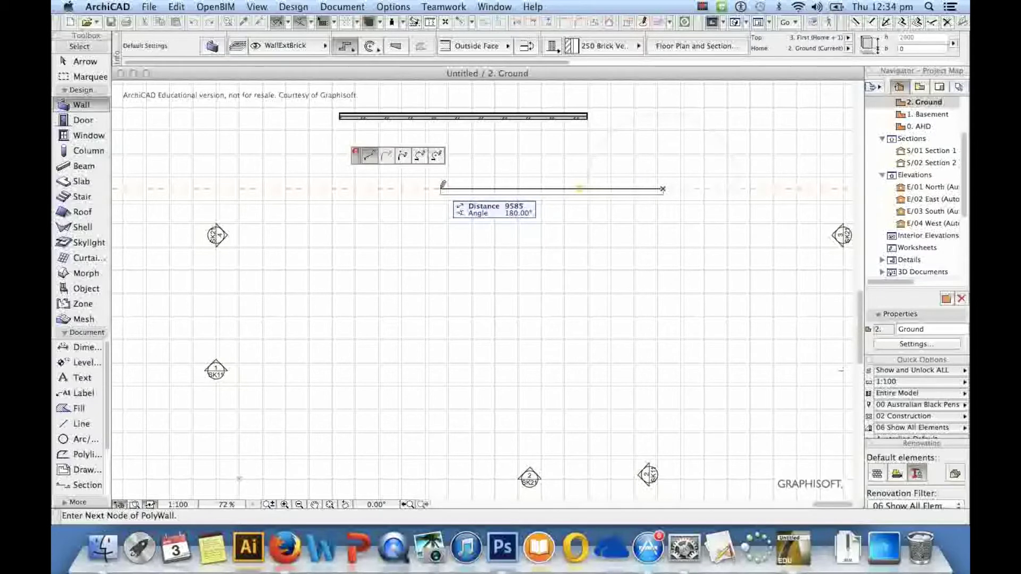
type("10")
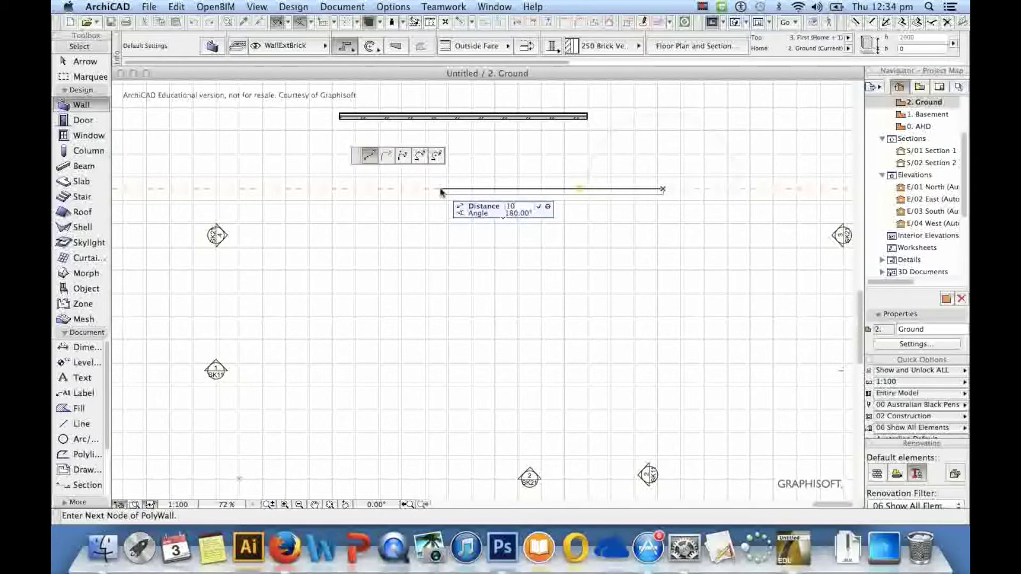
type("000")
left_click(431, 189)
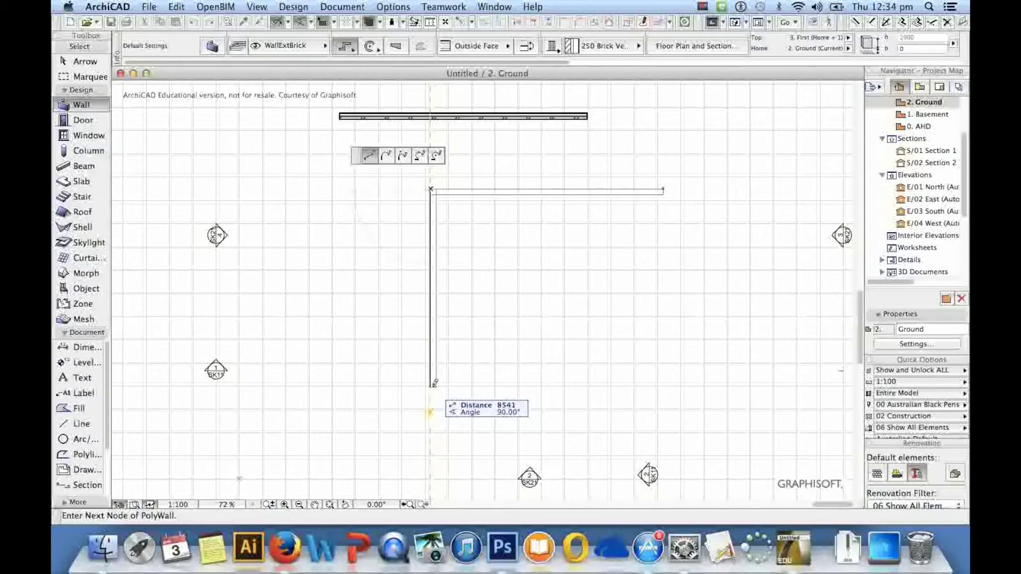
type("50")
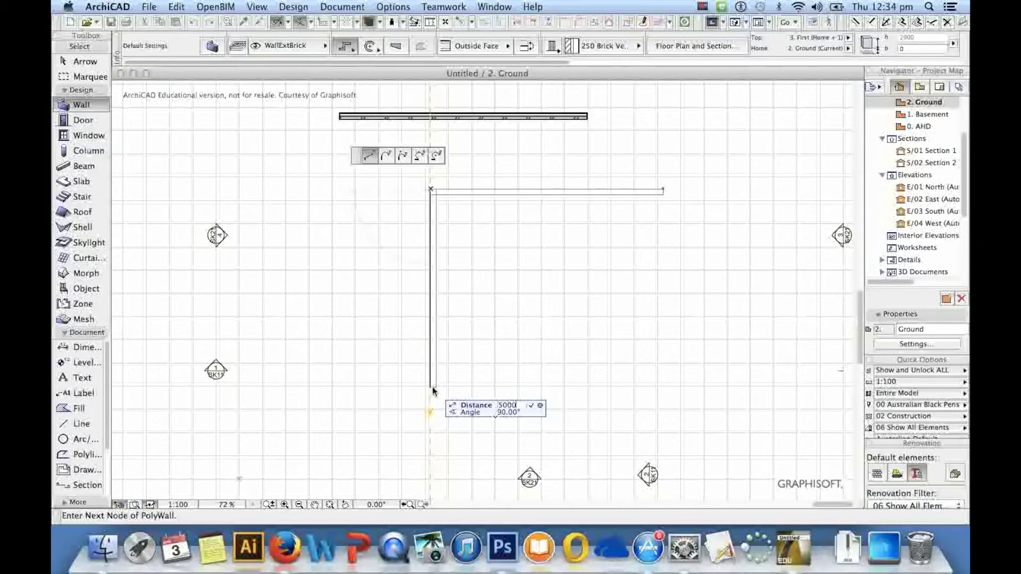
type("00")
key("Return")
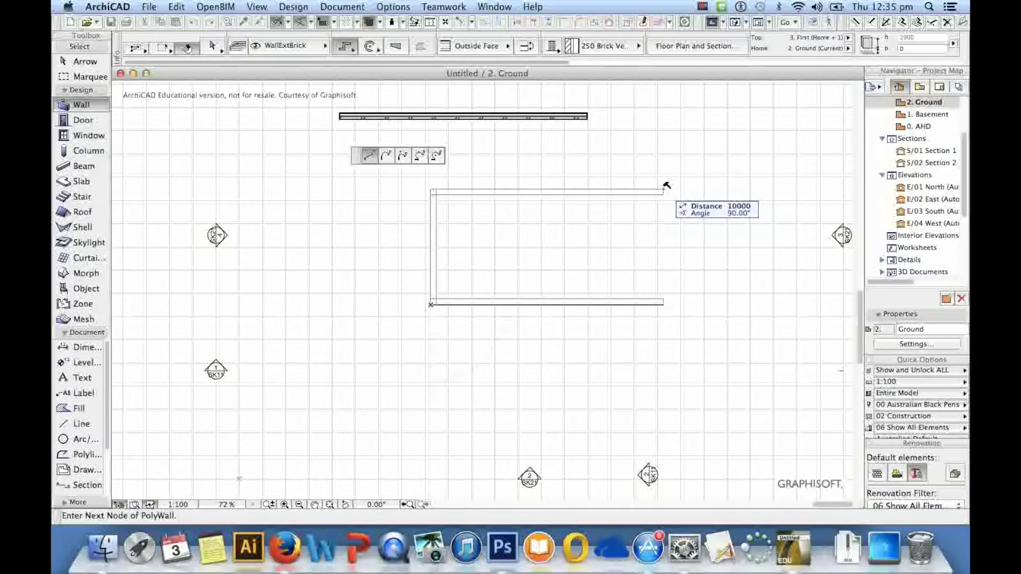
left_click(666, 186)
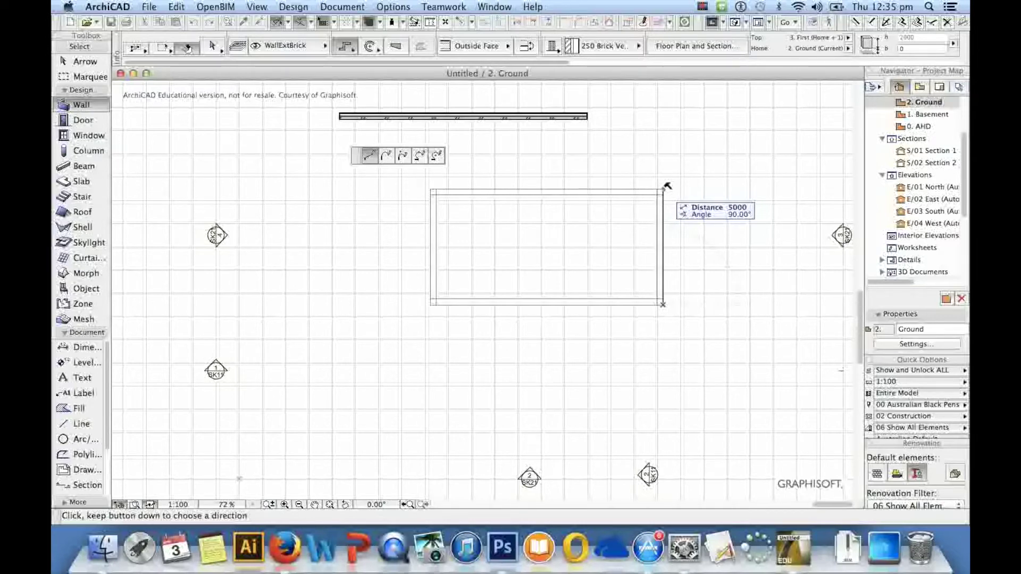
left_click(663, 188)
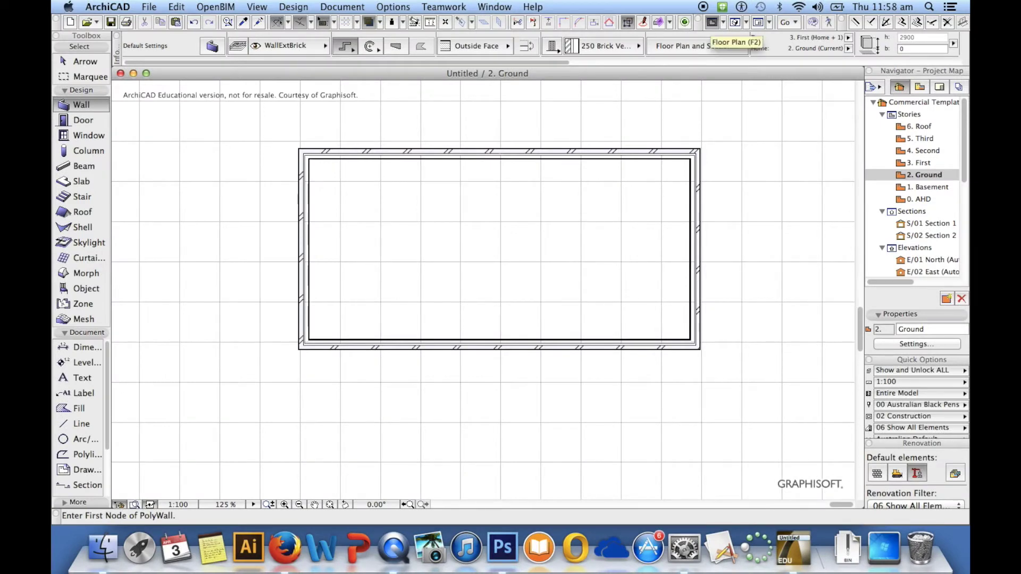
Step: Show the model in the 3D window using axonometric projection
left_click(735, 22)
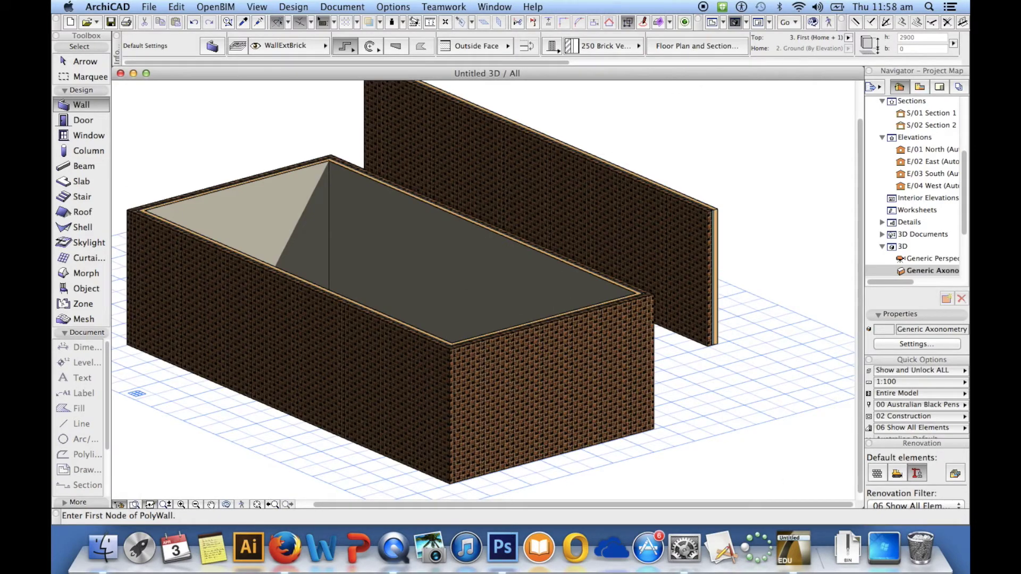
left_click(747, 22)
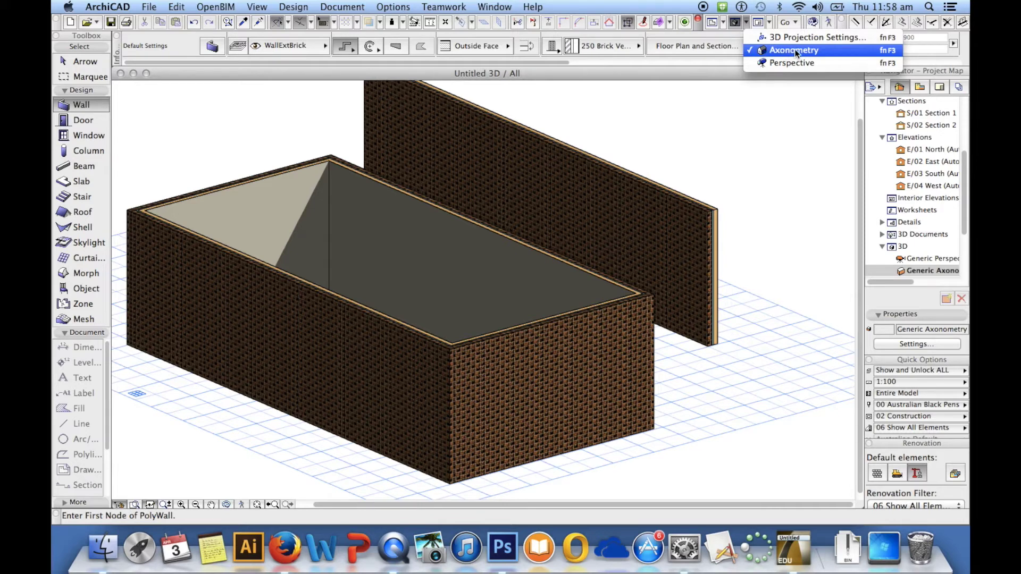
left_click(795, 51)
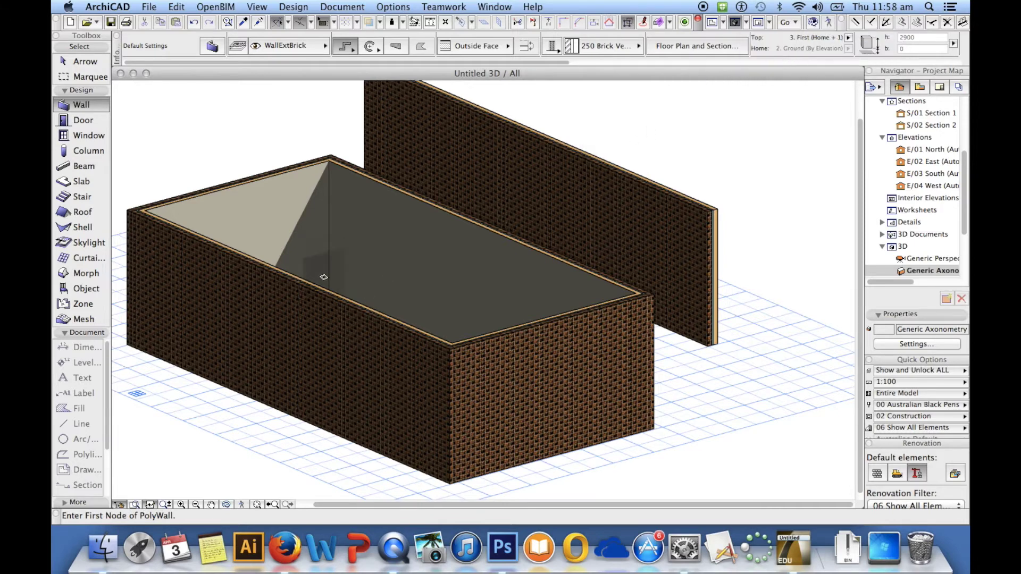
Step: Zoom, pan and orbit around the brick box and freestanding wall, then pick the Arrow tool
scroll(325, 274, "down", 5)
scroll(325, 274, "up", 4)
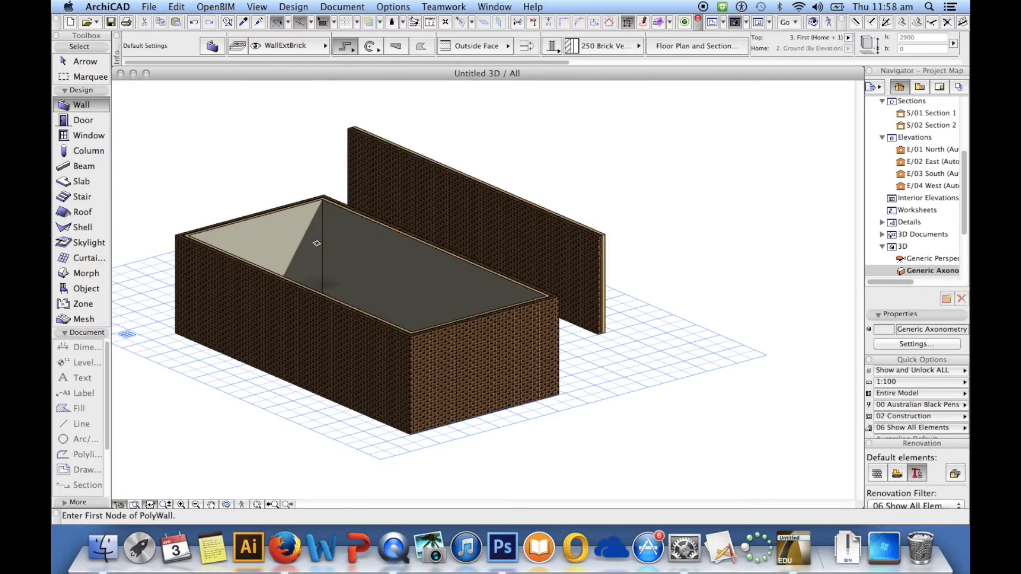
middle_click_drag(314, 243, 478, 223)
scroll(422, 246, "up", 3)
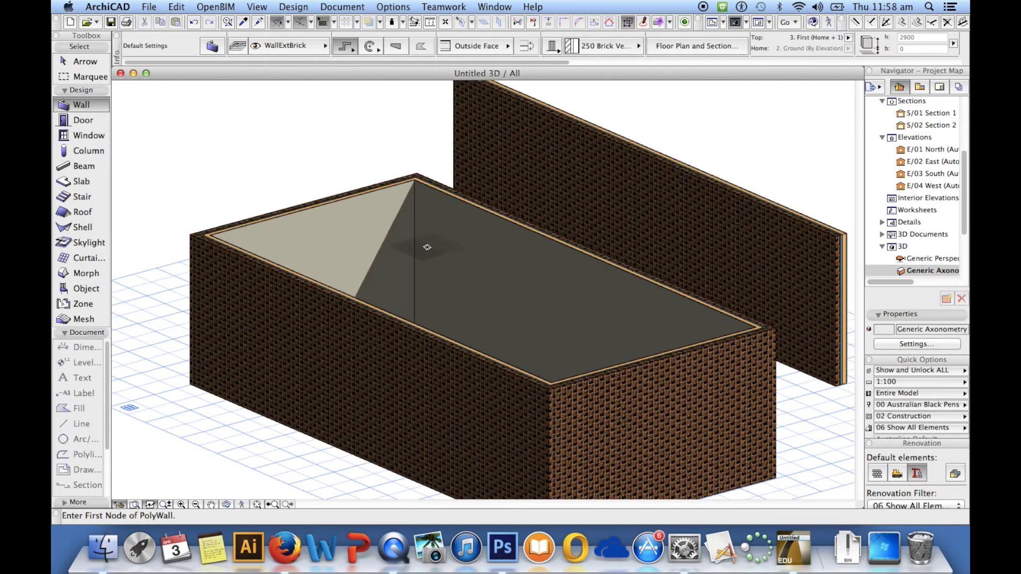
scroll(427, 247, "down", 2)
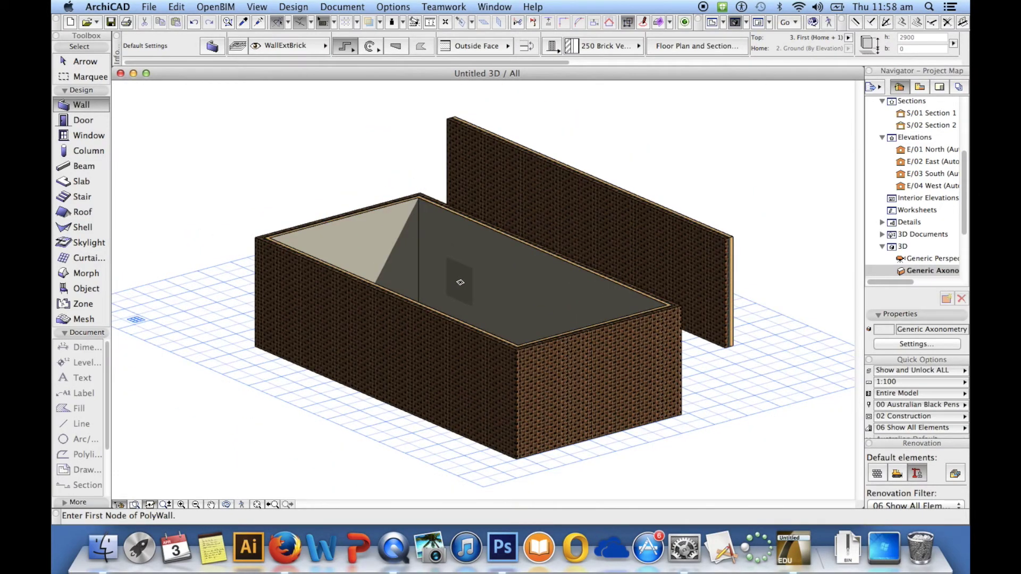
middle_click_drag(482, 287, 380, 237, "shift")
scroll(484, 307, "down", 2)
scroll(484, 307, "up", 3)
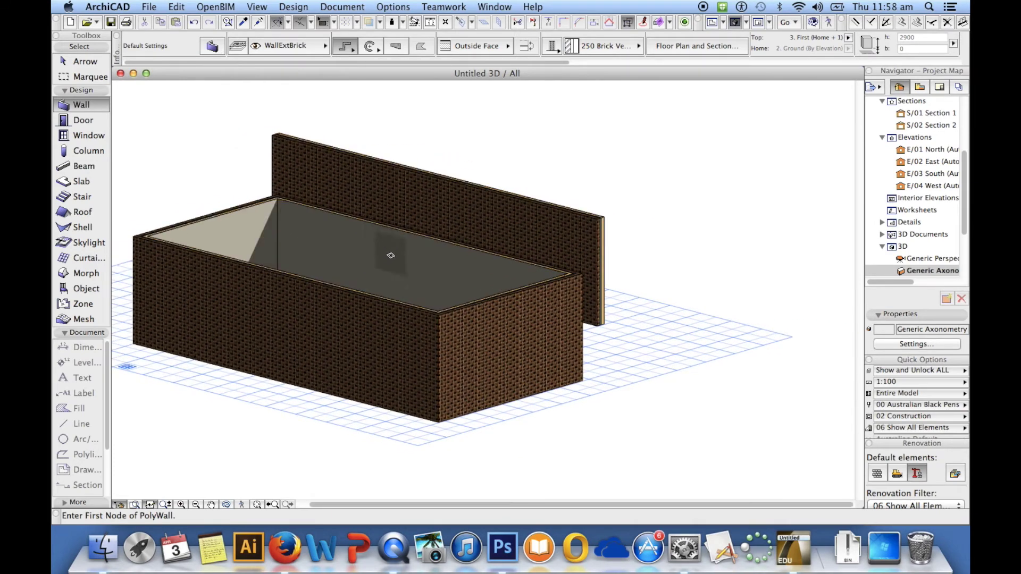
left_click(63, 62)
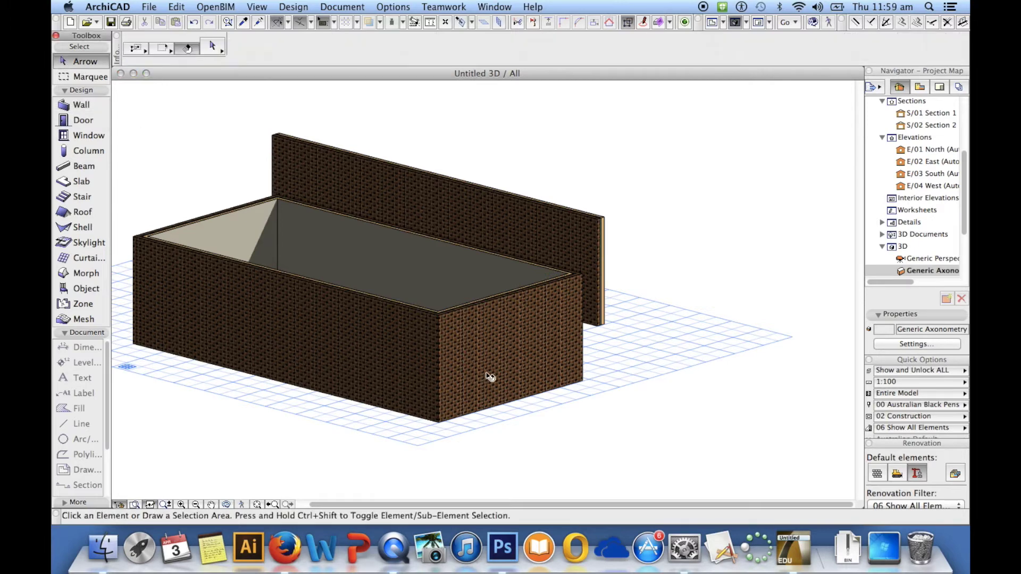
Step: Select the short front wall and bring up its Wall Selection Settings Wall Top options
left_click(485, 321)
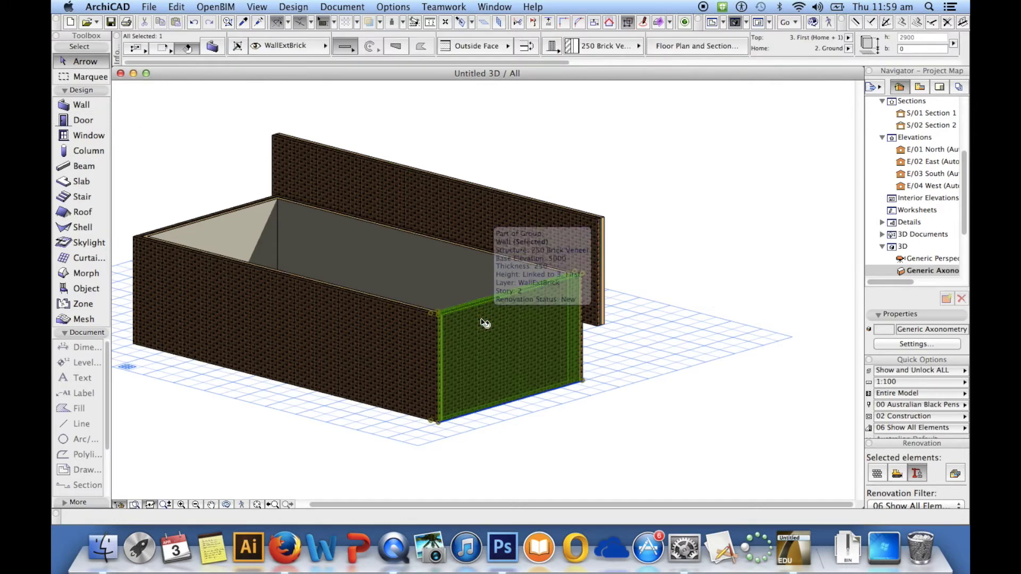
left_click(212, 47)
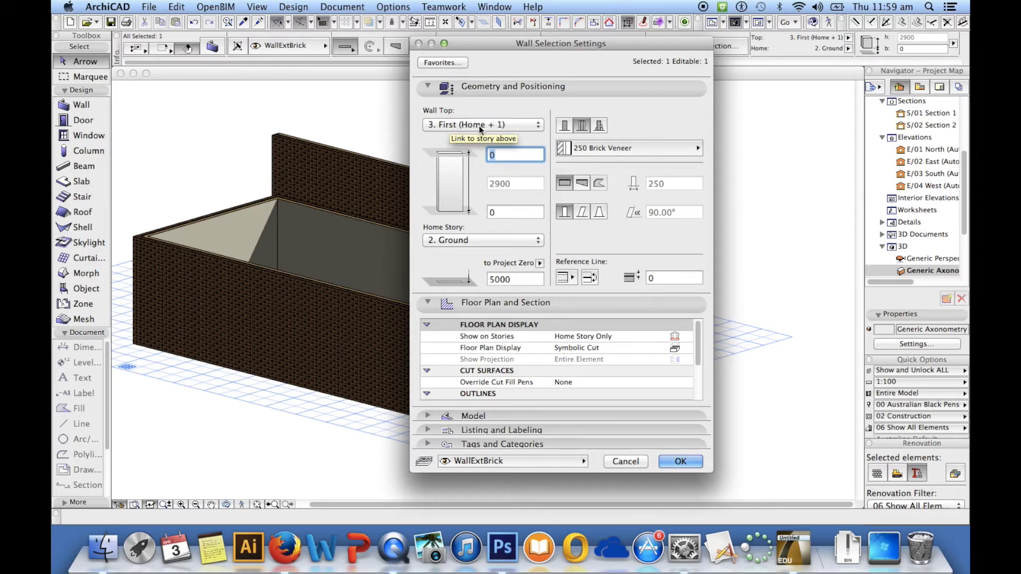
left_click(681, 462)
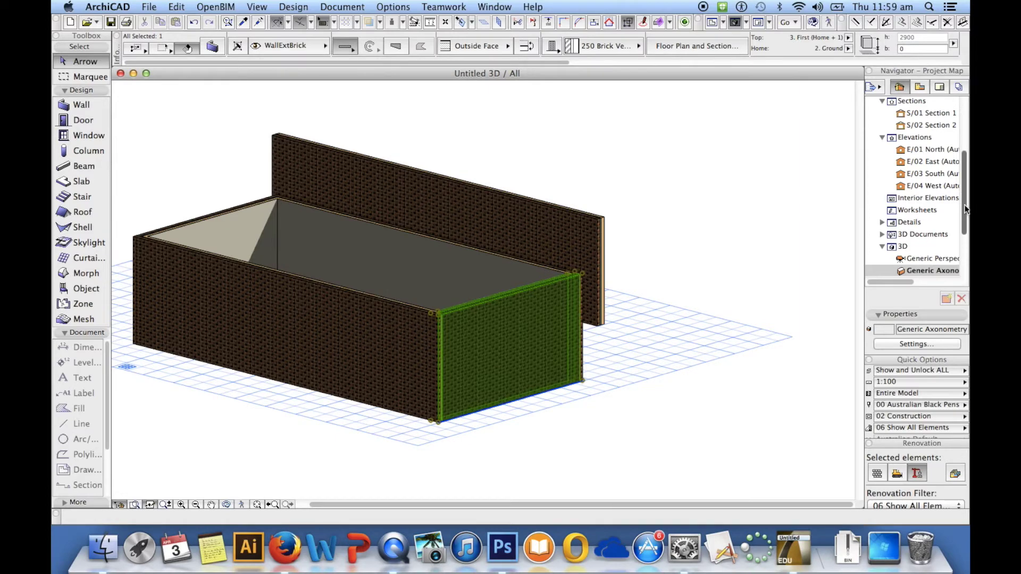
scroll(956, 133, "up", 5)
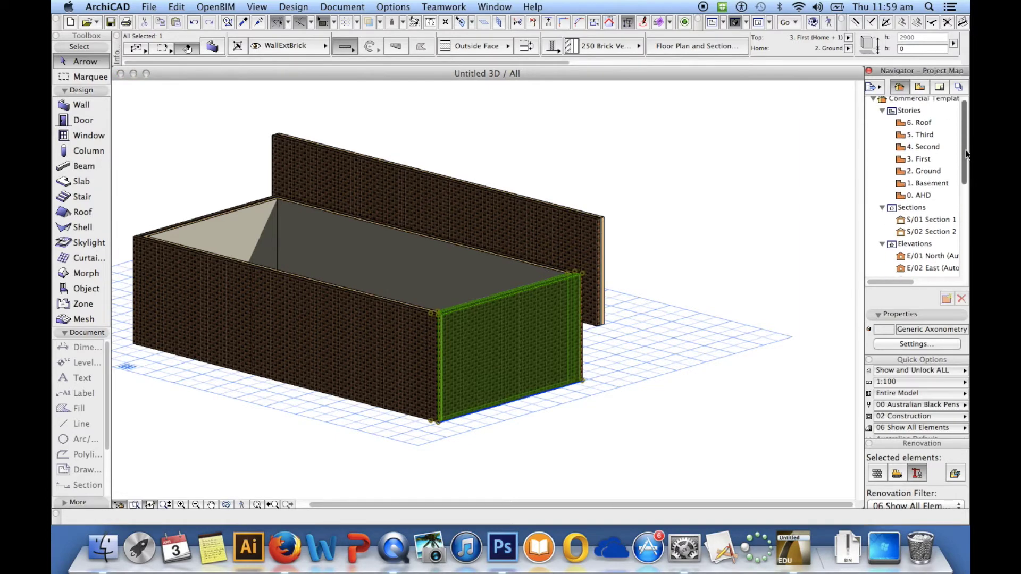
left_click(215, 46)
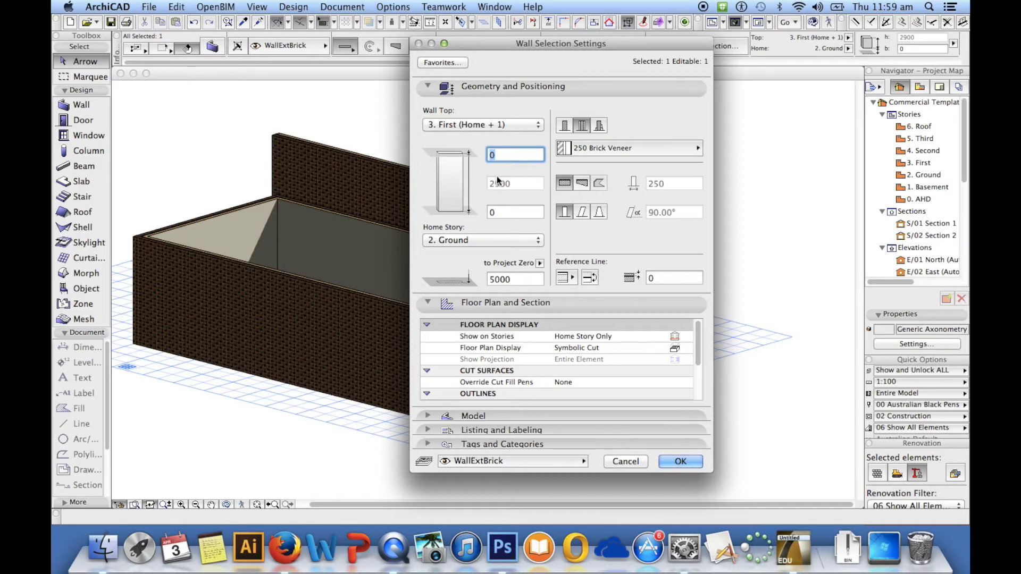
left_click(539, 129)
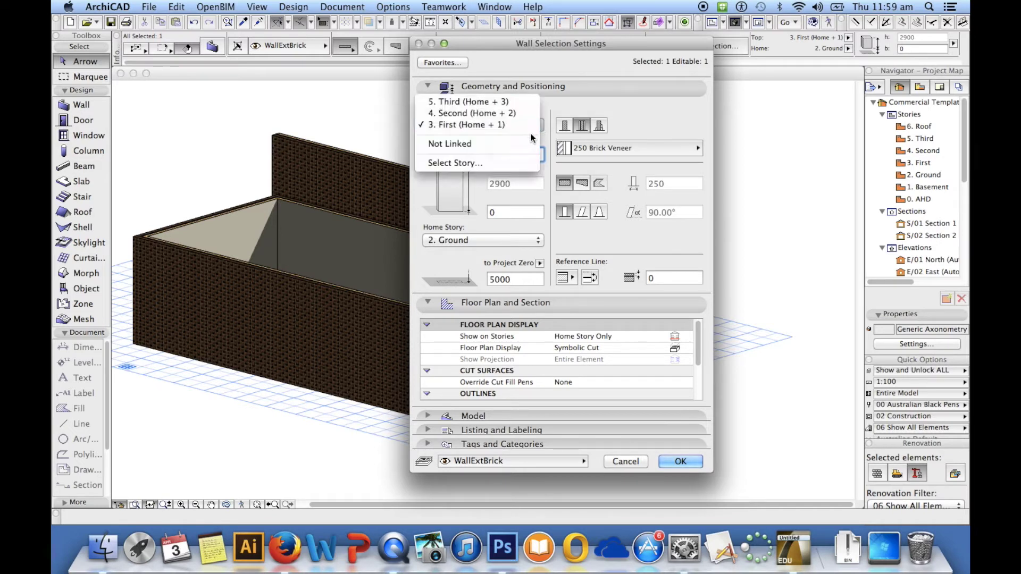
Step: Set the front wall's top to Not Linked and its height from 2900 to 2400
left_click(515, 144)
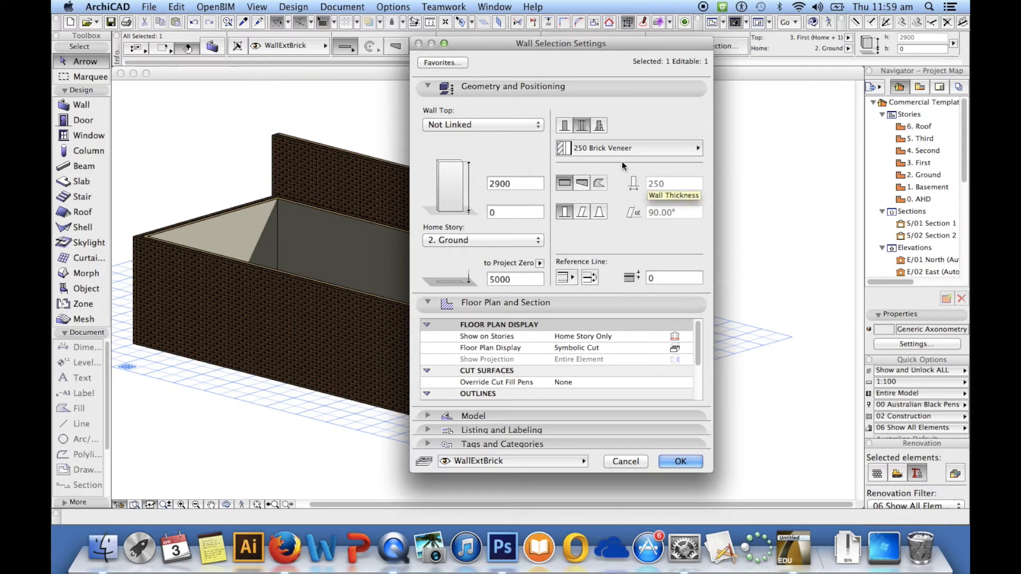
left_click(518, 185)
left_click_drag(518, 185, 490, 185)
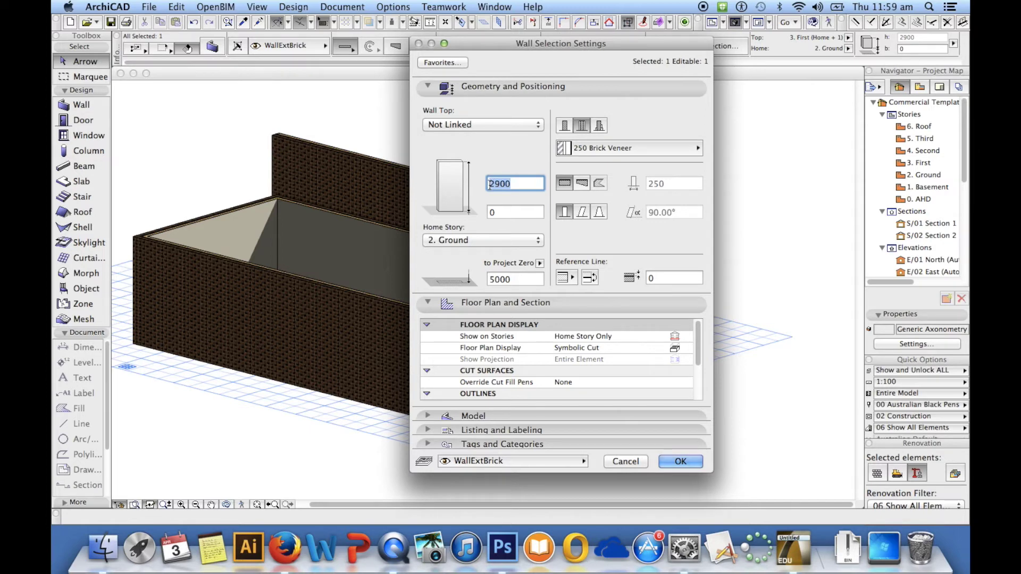
type("2400")
key("Return")
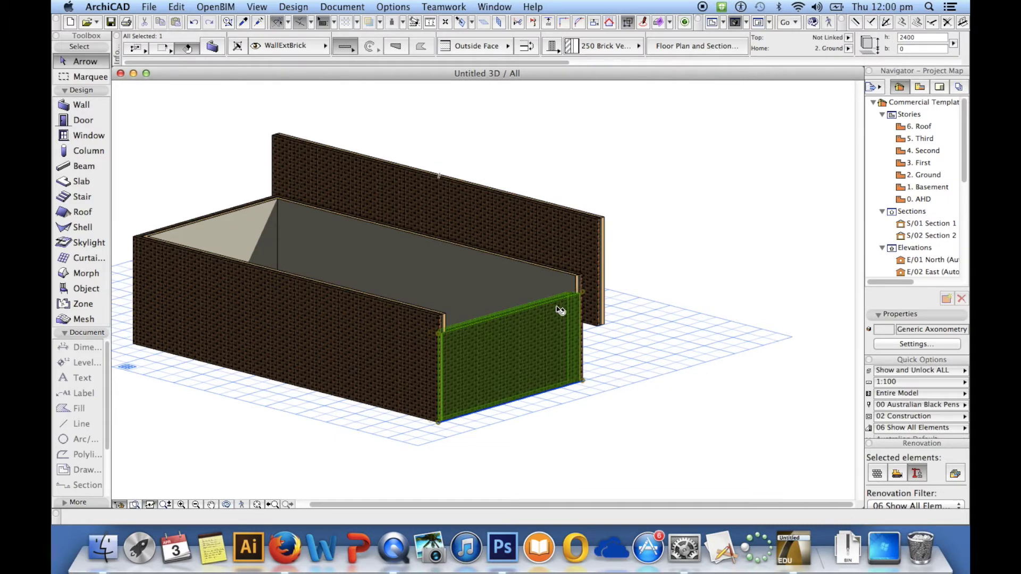
Step: Deselect the lowered wall and select the whole group of walls
left_click(702, 263)
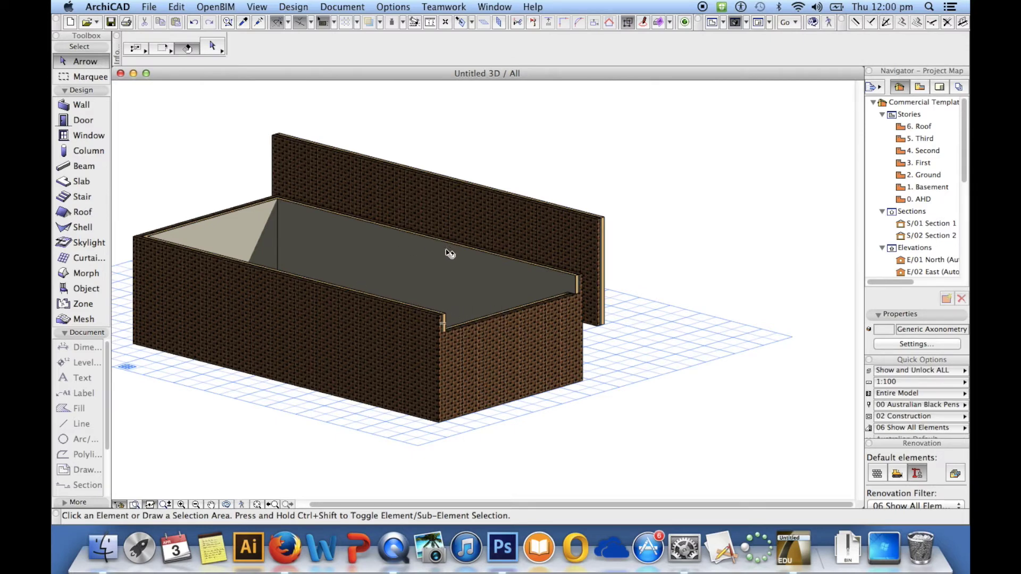
mouse_move(448, 254)
left_click(439, 264)
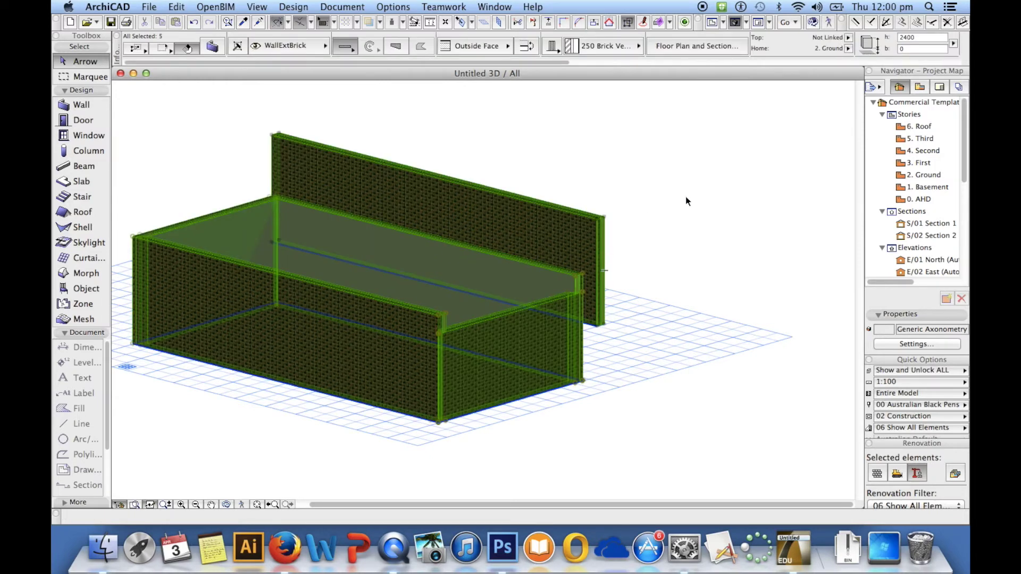
Step: Drop the freestanding back wall from the selection and give the four box walls unlinked tops, 2700 high
mouse_move(596, 228)
left_click(498, 215, "shift")
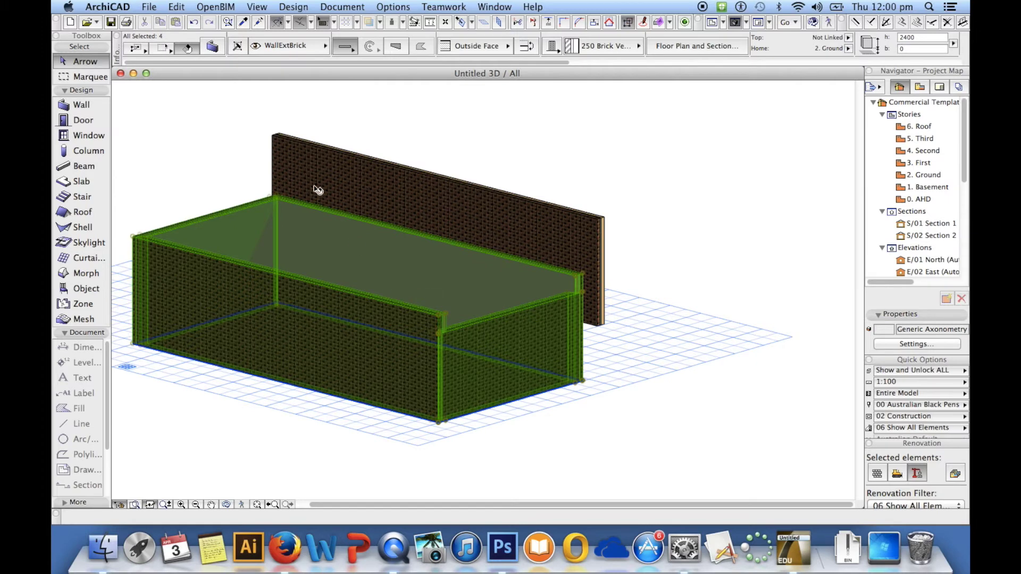
left_click(212, 49)
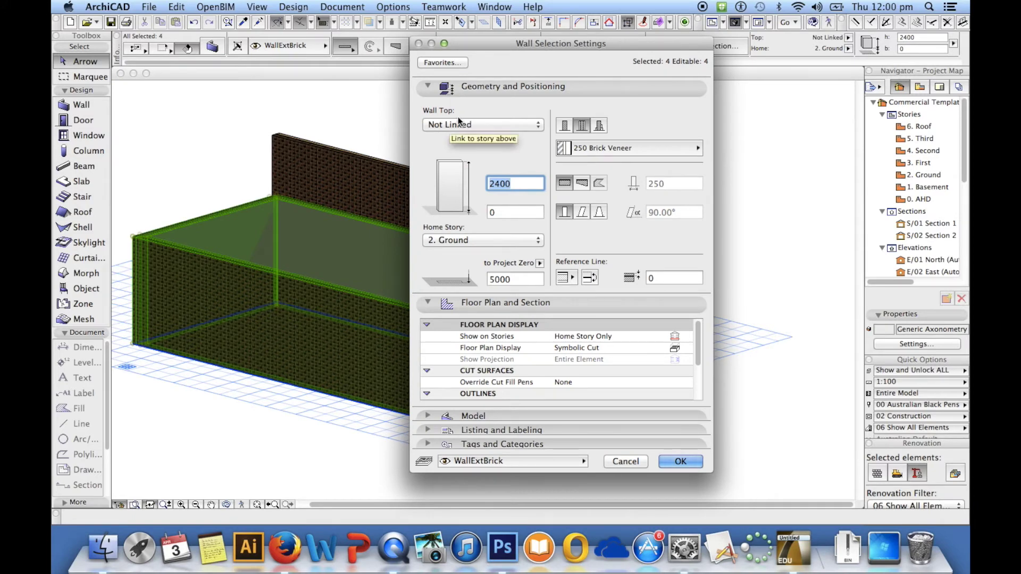
left_click(494, 122)
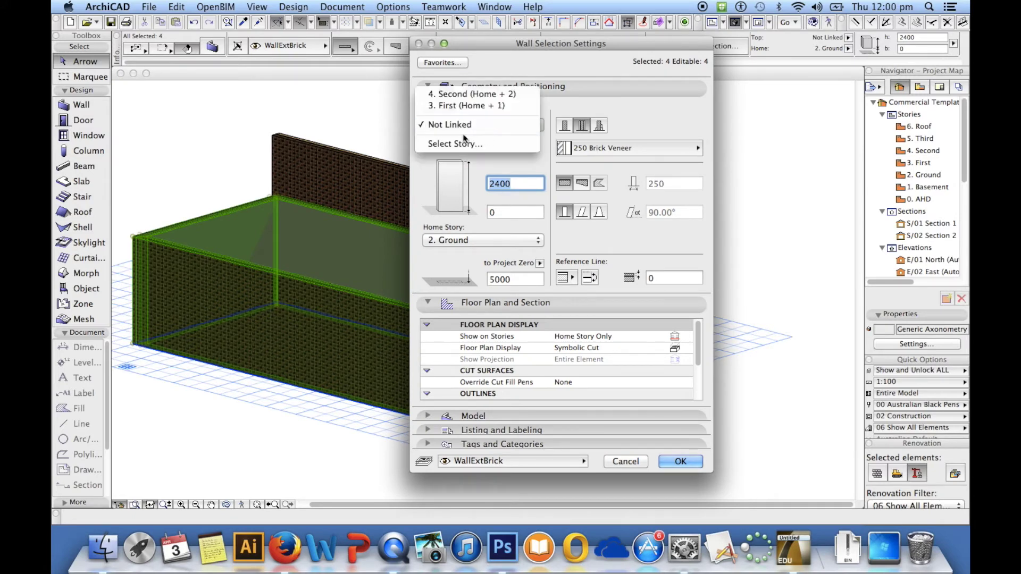
left_click(496, 125)
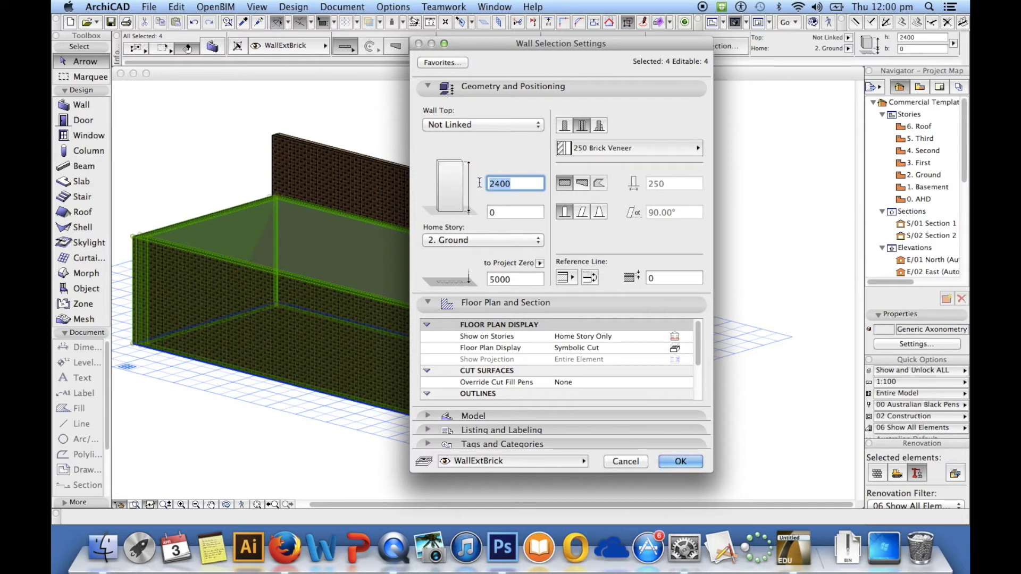
type("2700")
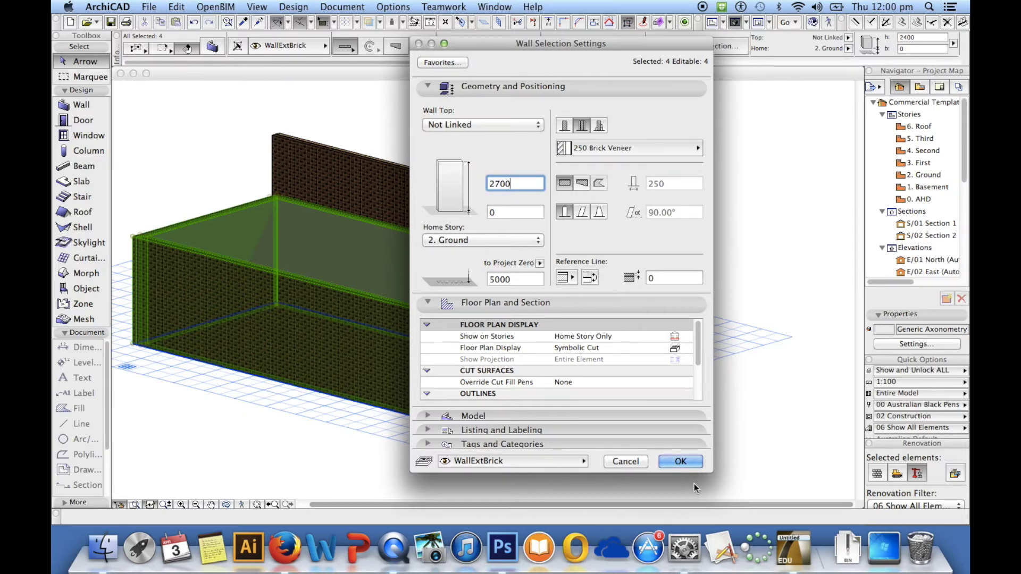
left_click(680, 462)
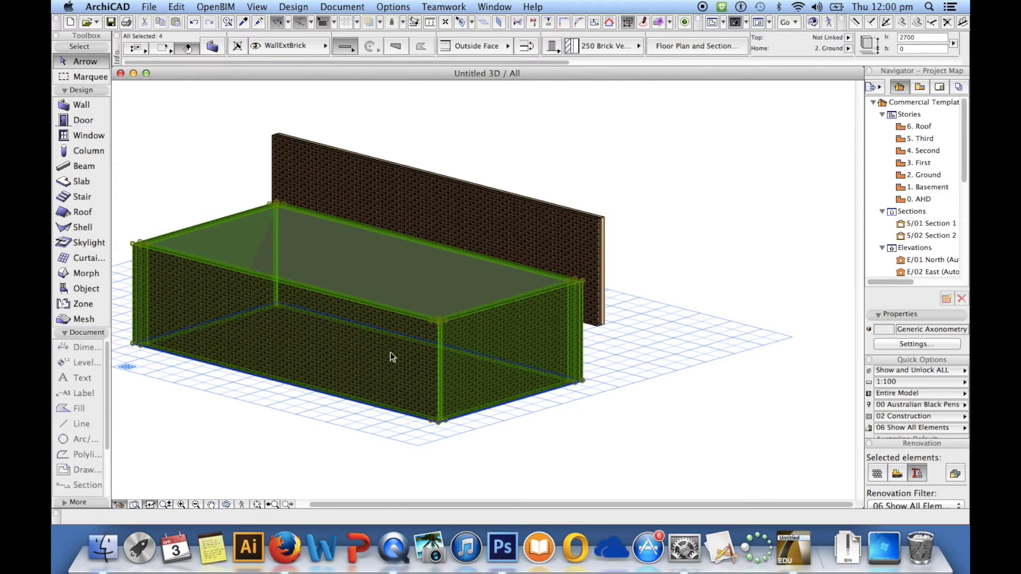
Step: Try selecting individual box walls, orbiting between top-down and lower views
left_click(665, 426)
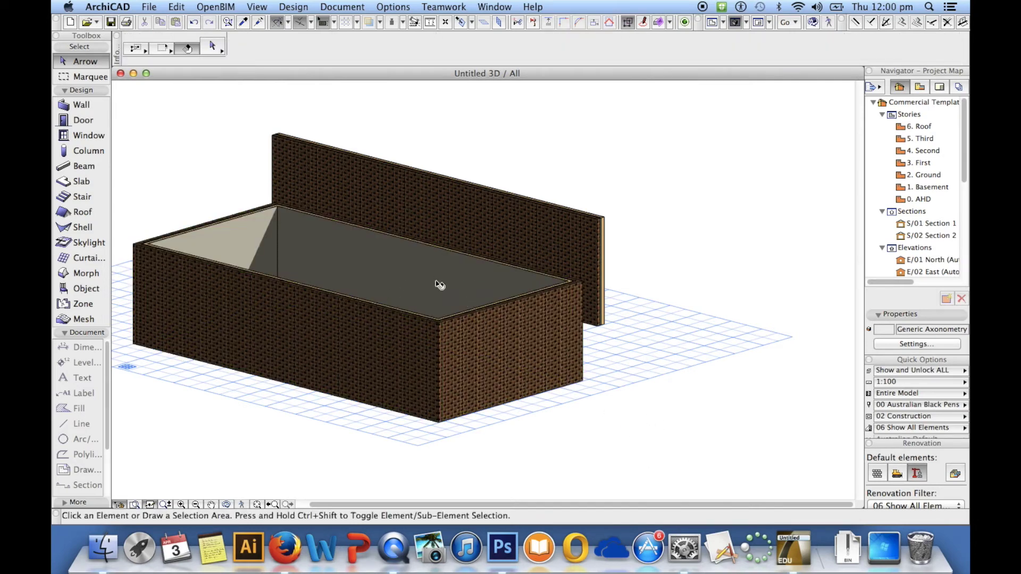
left_click(404, 322)
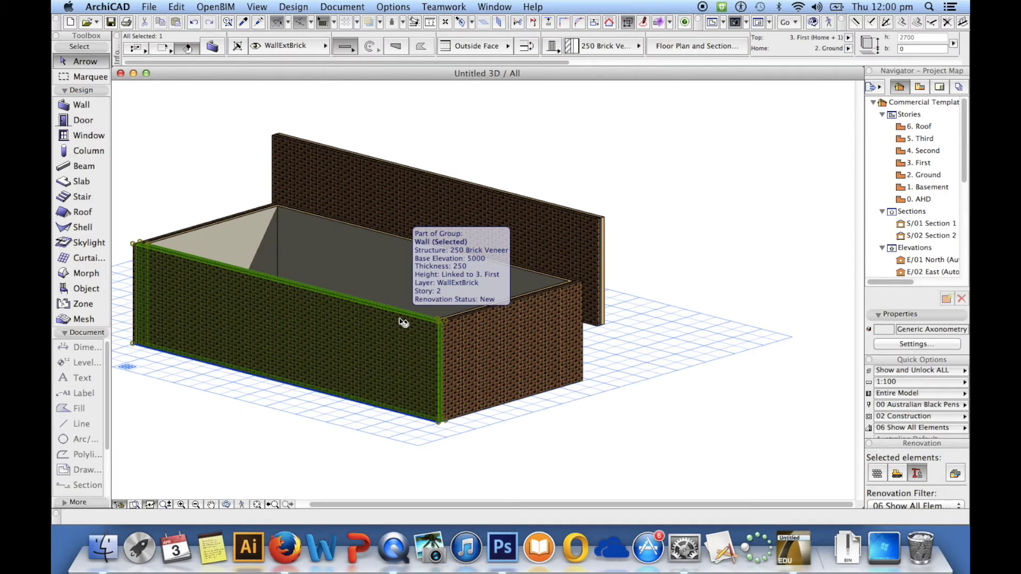
left_click(496, 316, "shift")
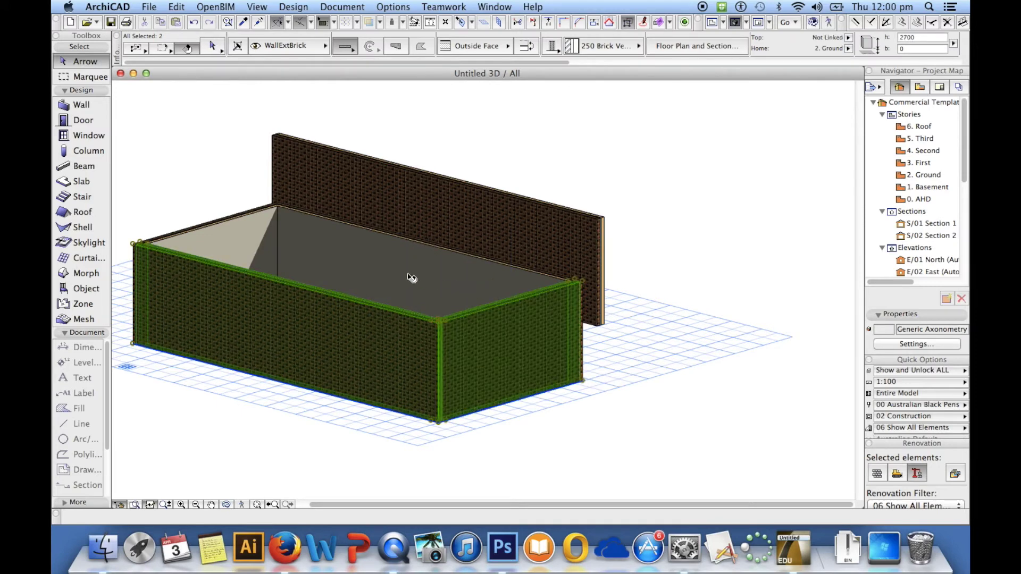
key("Escape")
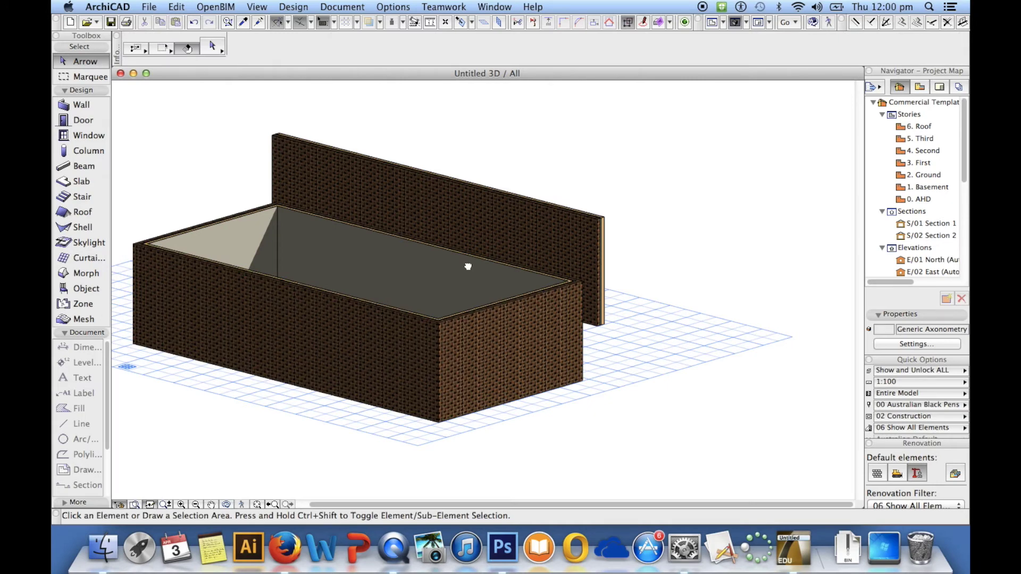
middle_click_drag(468, 267, 498, 361, "shift")
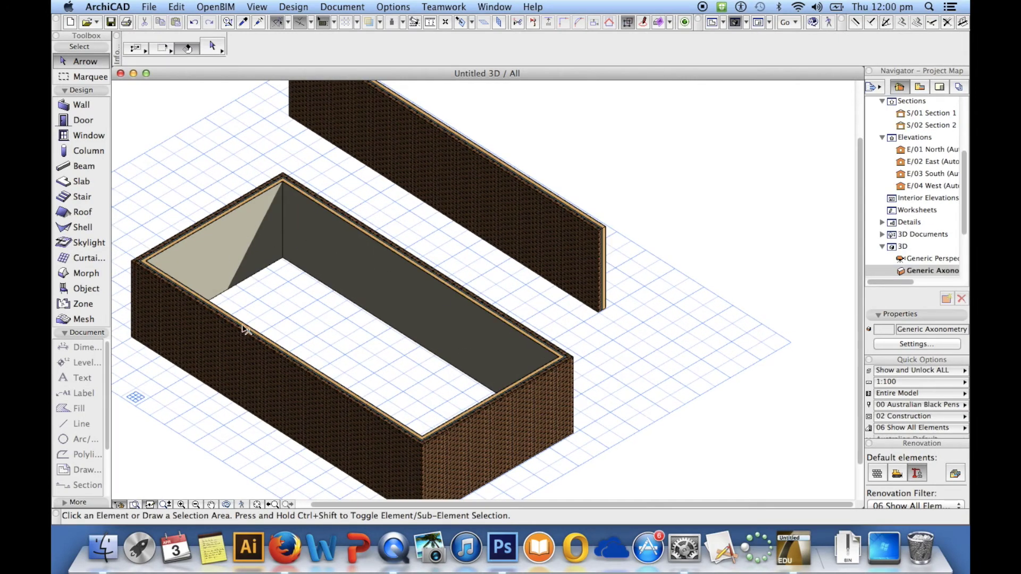
middle_click_drag(484, 428, 506, 386, "shift")
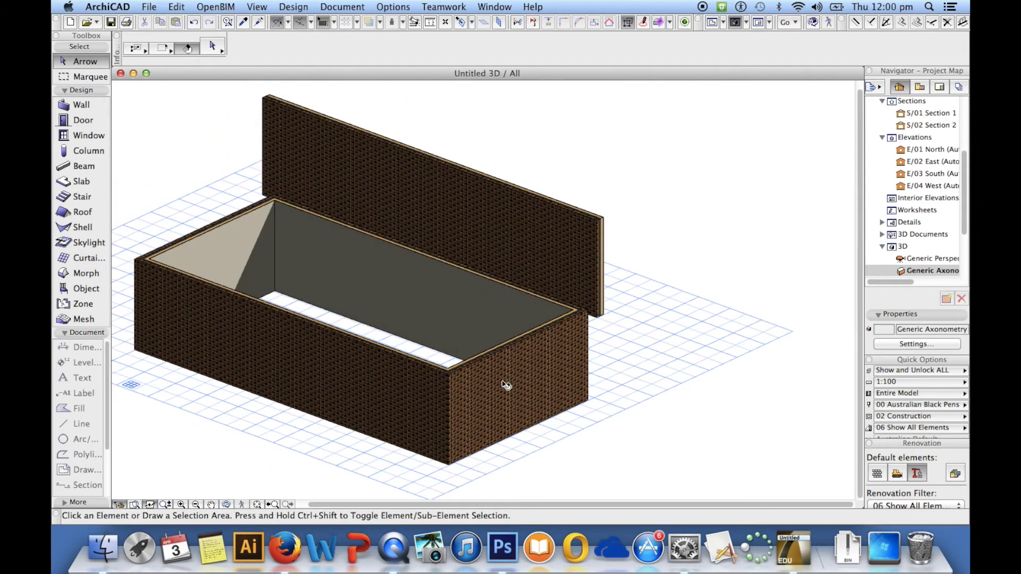
left_click(503, 372)
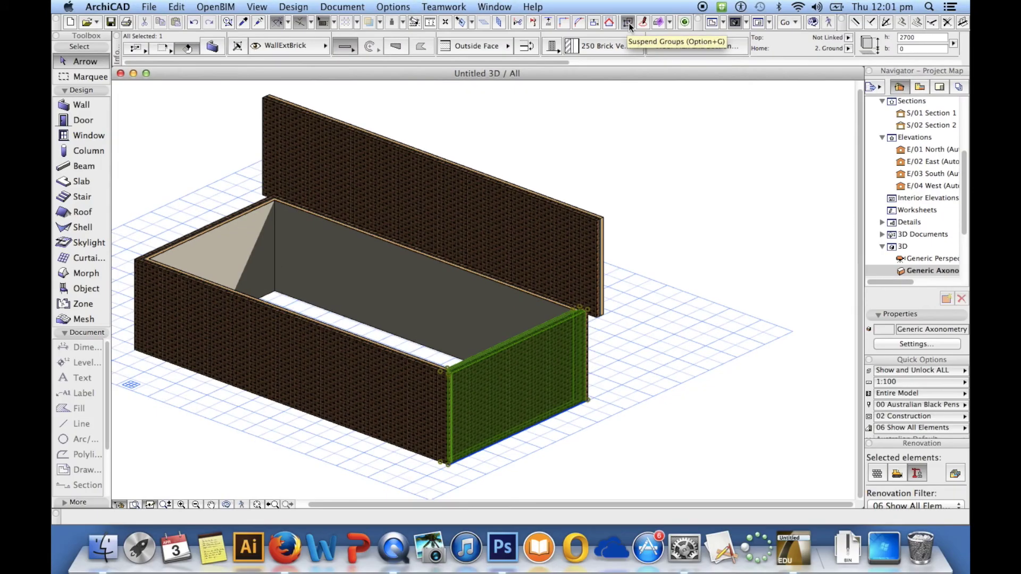
Step: Re-enable group selection so one click selects all four box walls
left_click(628, 24)
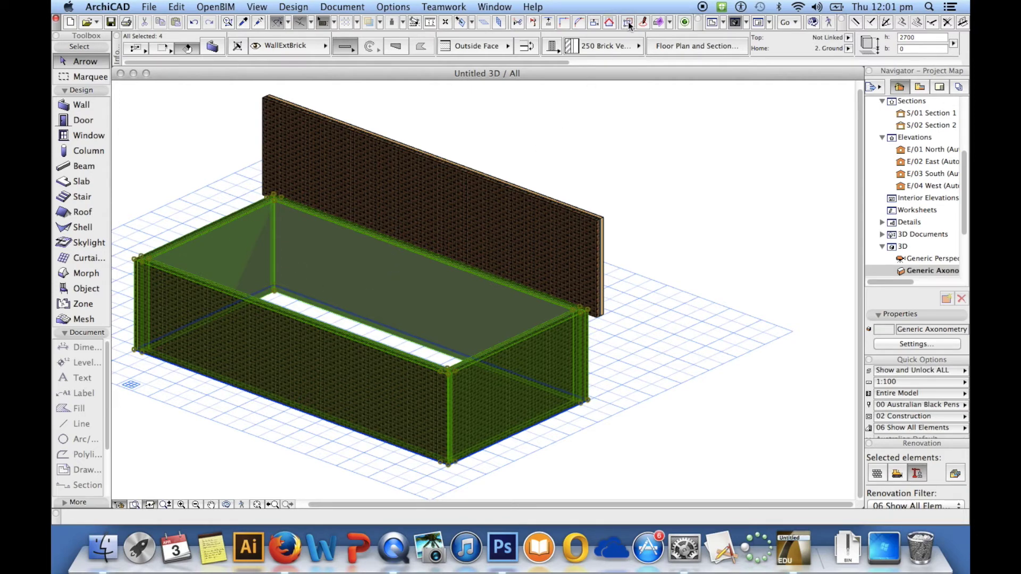
left_click(621, 165)
left_click(432, 290)
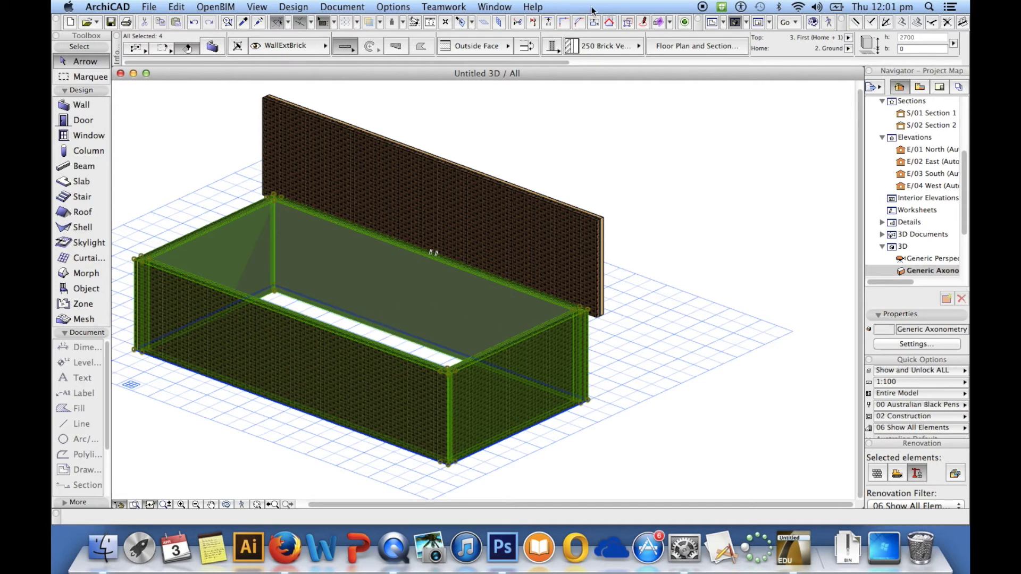
Step: Suspend Groups and select the back, front and front-left box walls individually
left_click(627, 23)
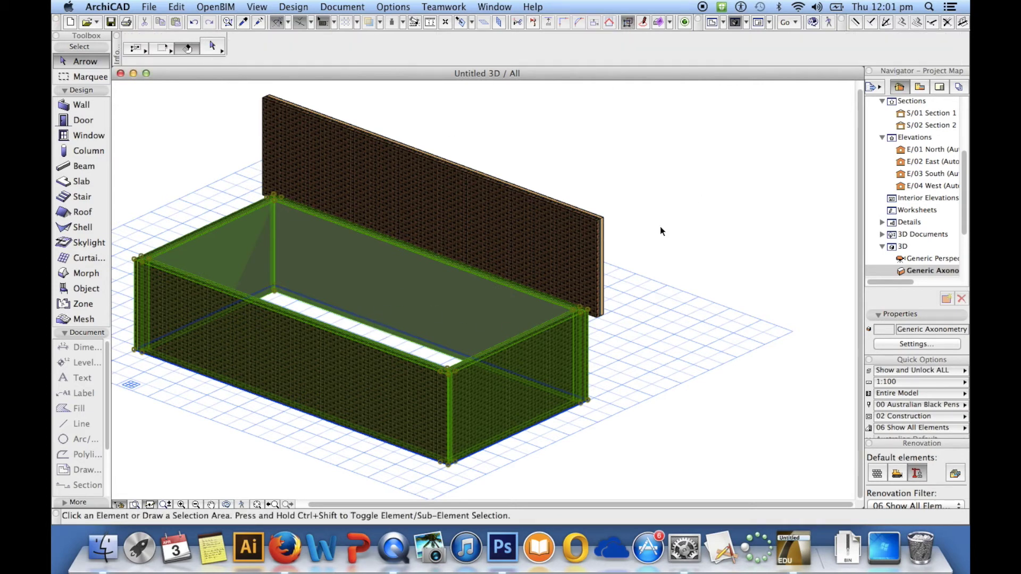
key("Escape")
left_click(502, 297)
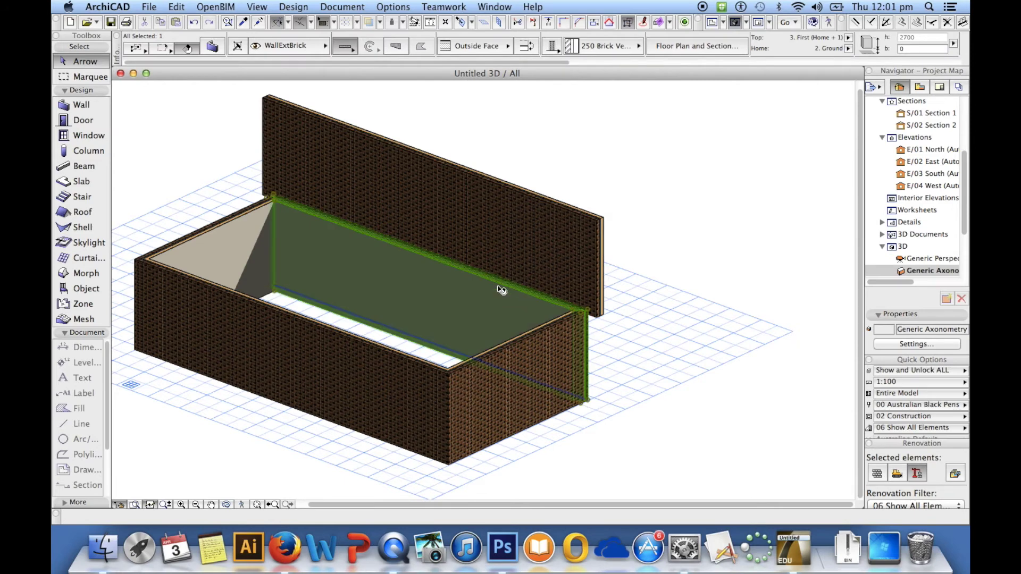
left_click(282, 335)
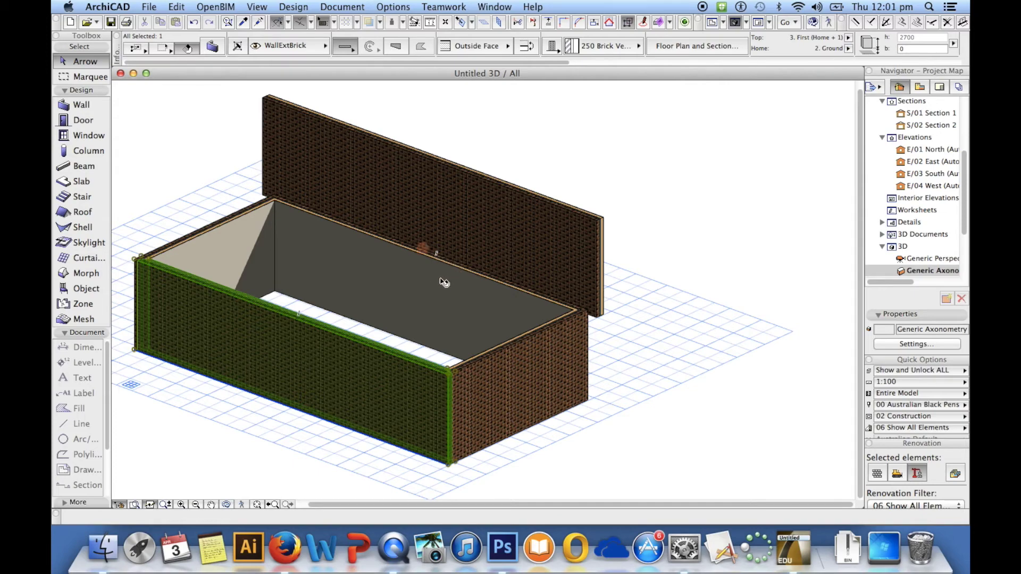
left_click(433, 283, "shift")
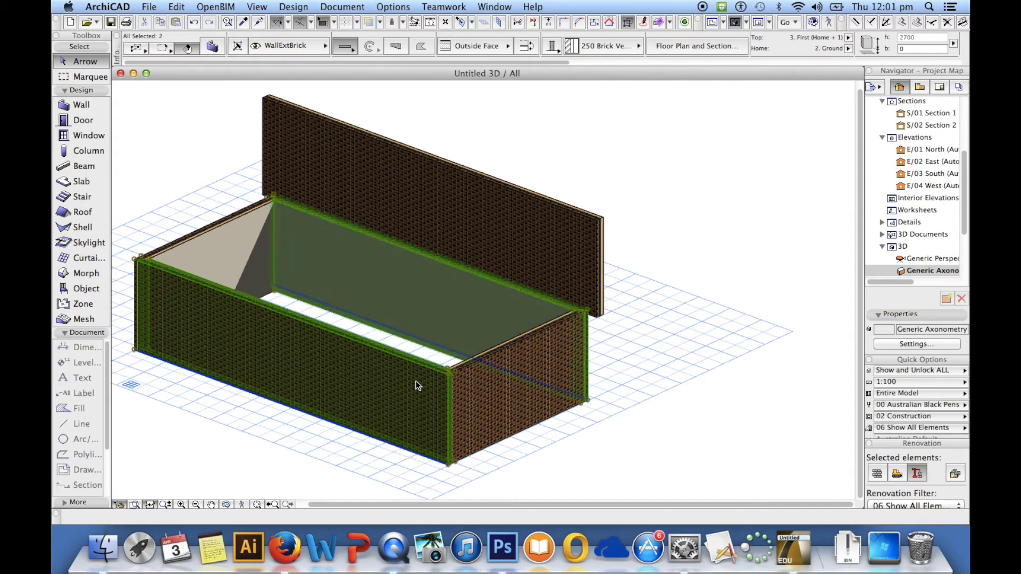
scroll(449, 468, "up", 5)
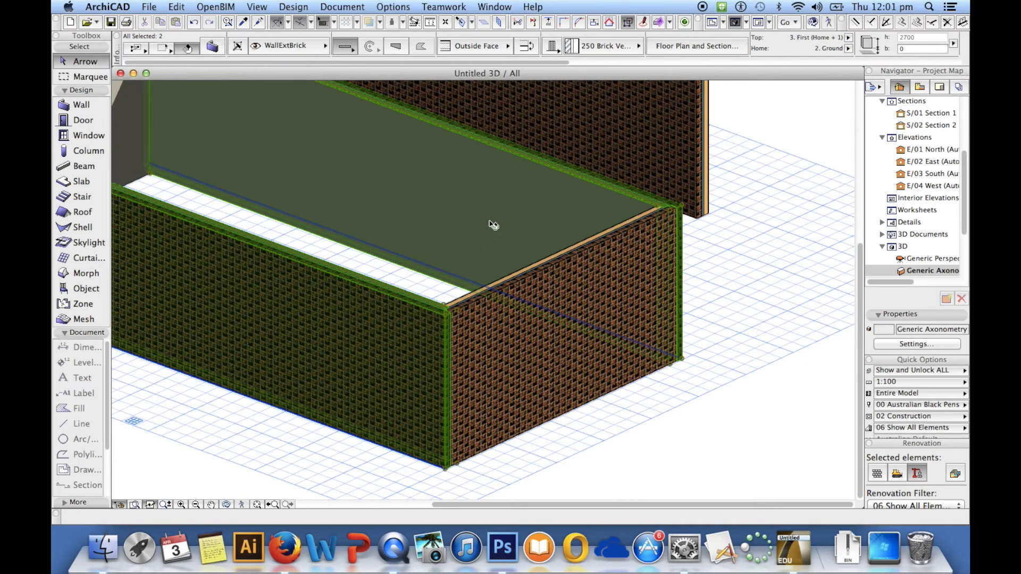
left_click(494, 225)
left_click(401, 305, "shift")
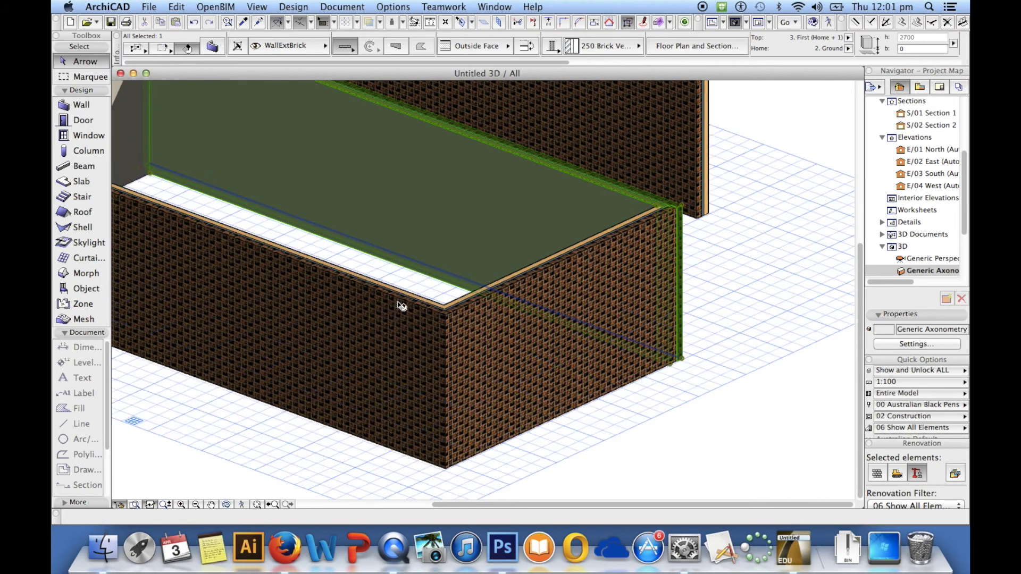
key("Escape")
left_click(371, 360)
Step: Orbit and zoom the 3D view toward the box's front corner
middle_click_drag(333, 410, 612, 392, "shift")
scroll(616, 399, "up", 3)
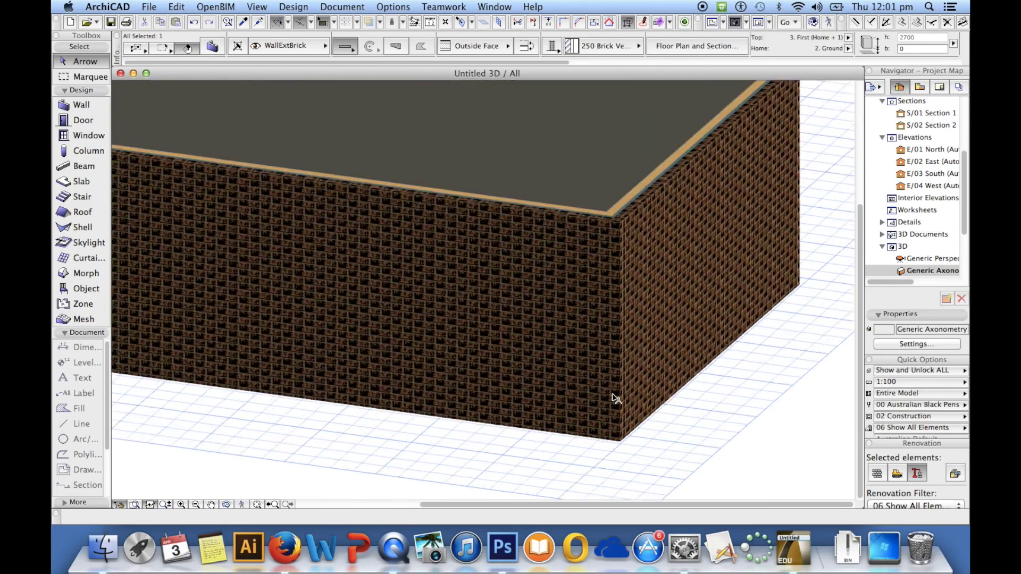
scroll(634, 451, "up", 6)
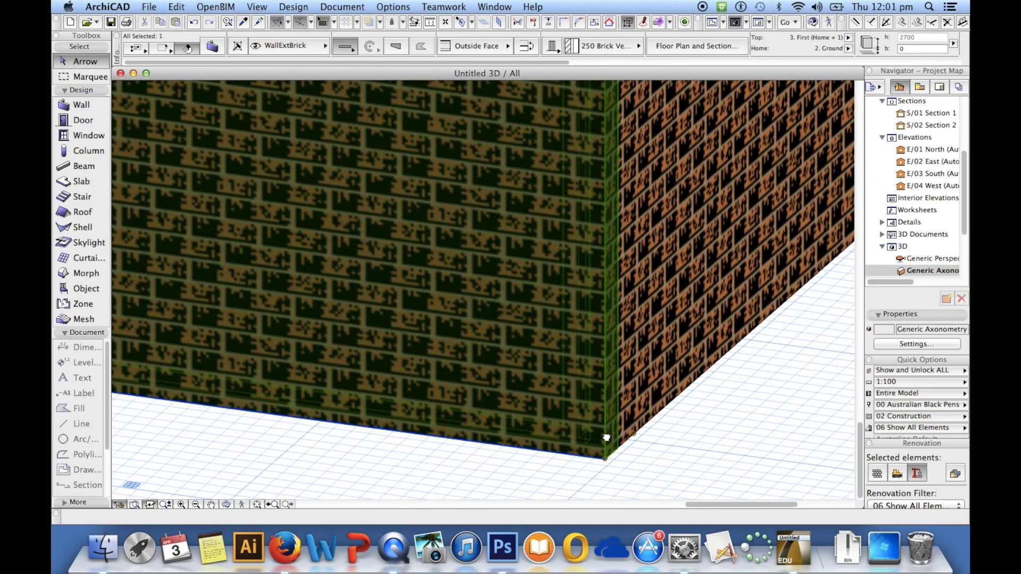
middle_click_drag(607, 437, 553, 357)
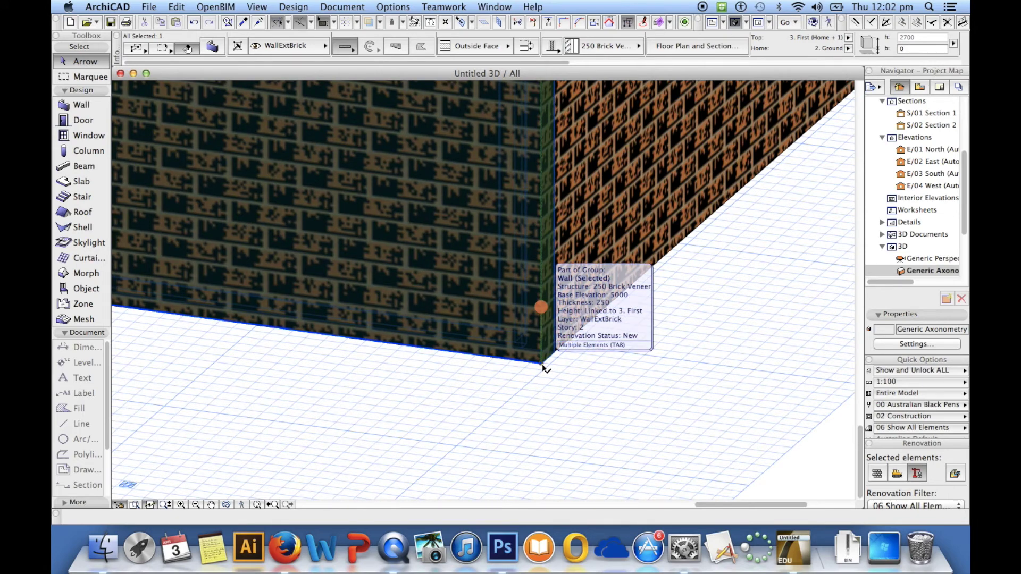
Step: Drag the front-left brick wall from its bottom corner about 449 along the ground at 40.89°
left_click(542, 364)
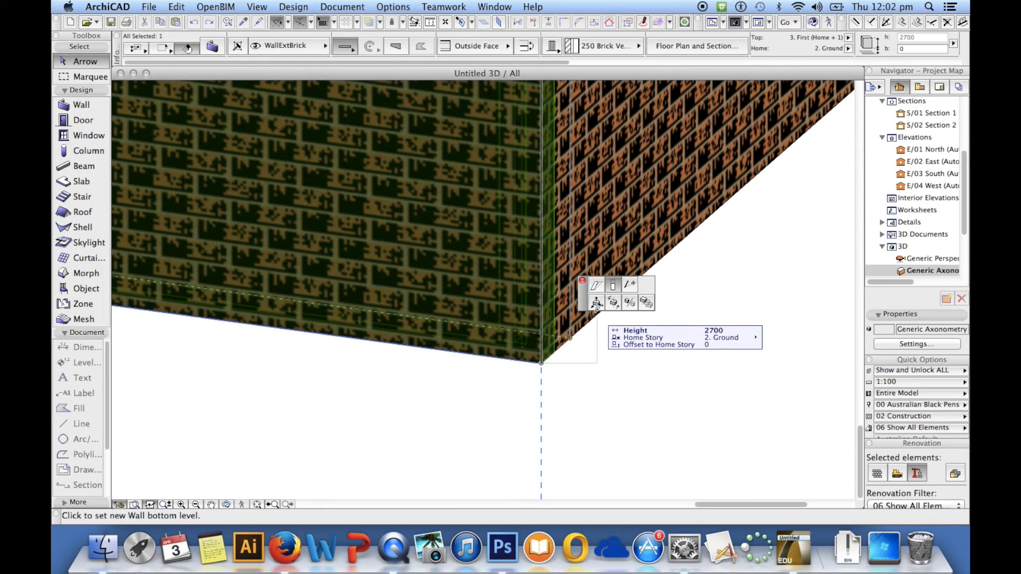
left_click(595, 303)
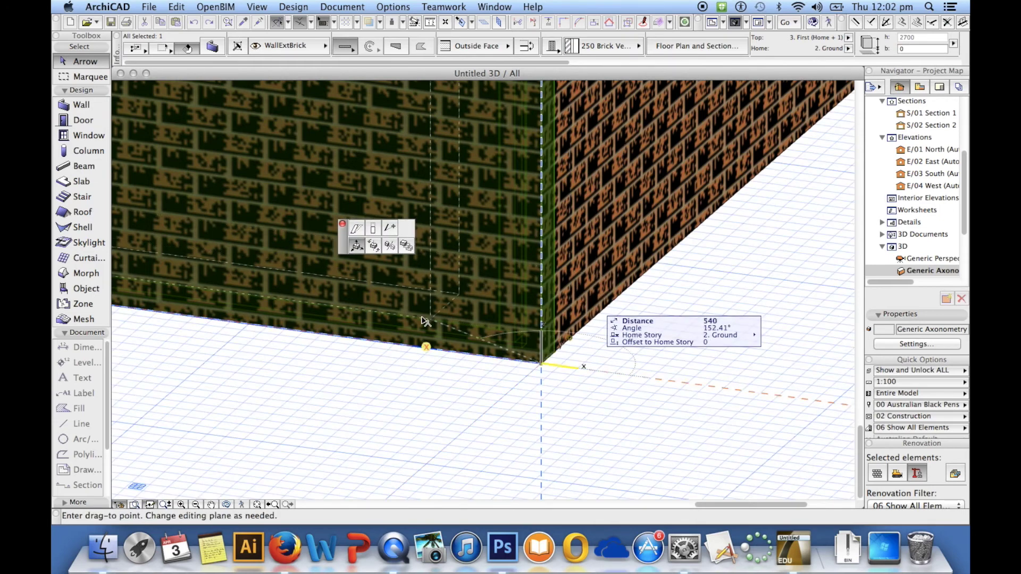
left_click(619, 442)
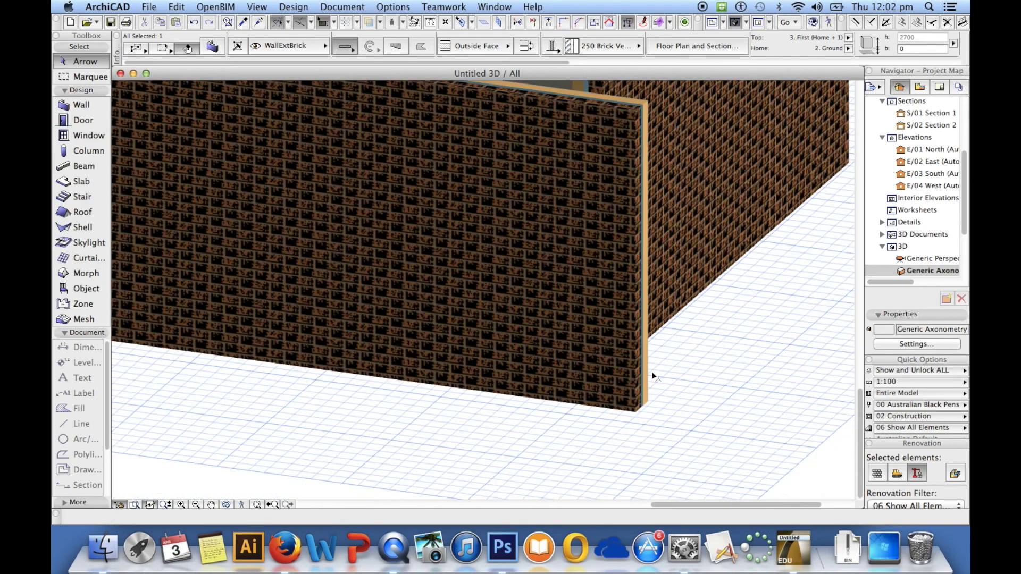
Step: Orbit around to inspect the moved wall, then select its bottom corner again
middle_click_drag(653, 376, 600, 299, "shift")
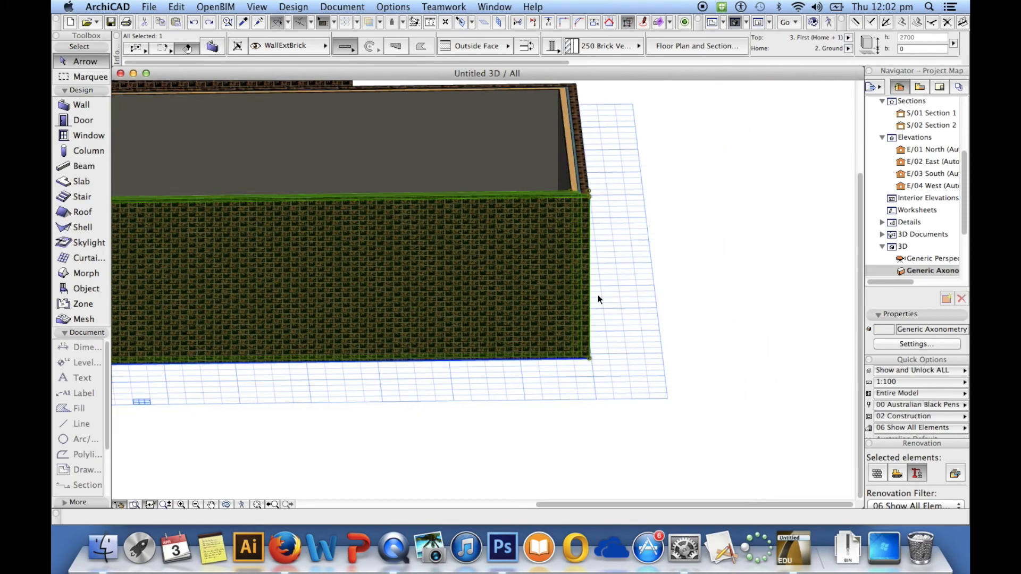
middle_click_drag(625, 331, 398, 384, "shift")
scroll(397, 384, "up", 5)
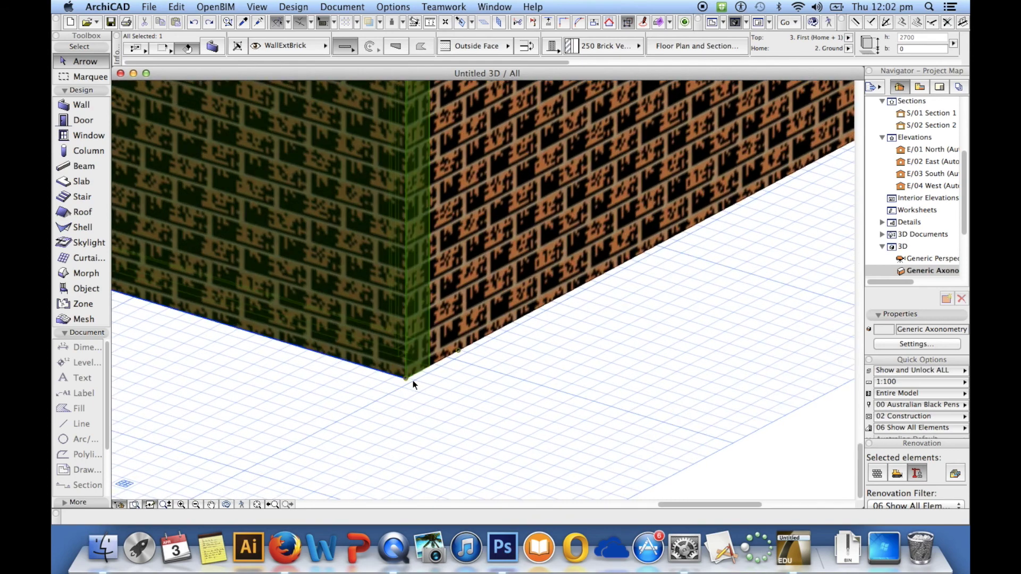
left_click(405, 382)
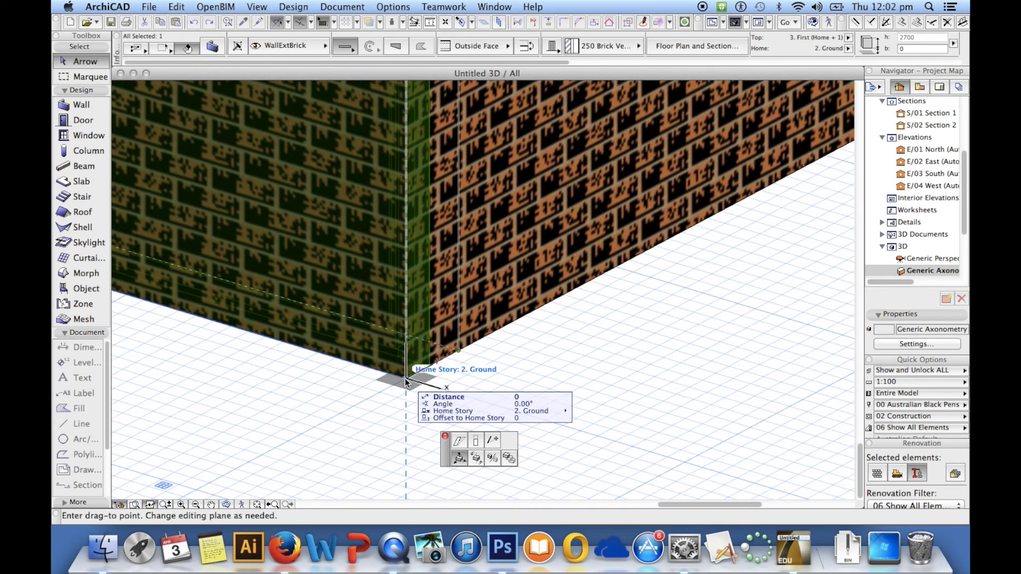
Step: Raise the front wall's bottom to 835 above the floor
left_click(478, 445)
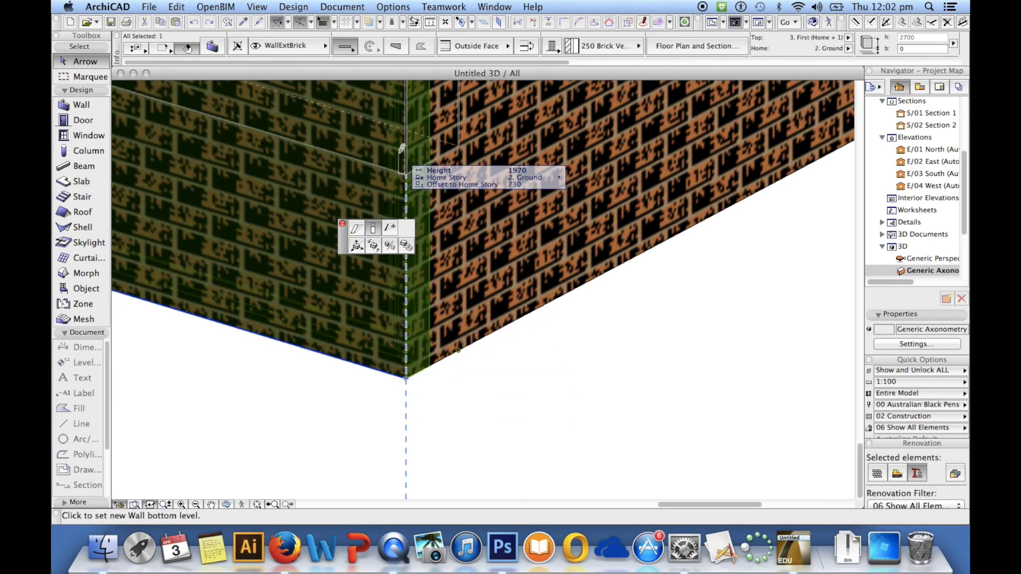
left_click(410, 114)
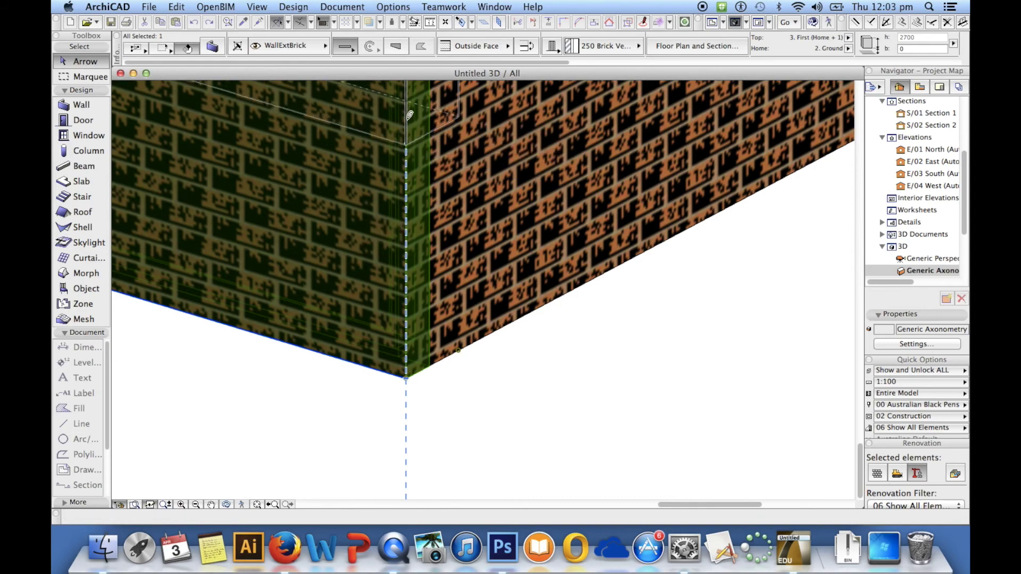
scroll(397, 163, "down", 5)
scroll(396, 162, "down", 5)
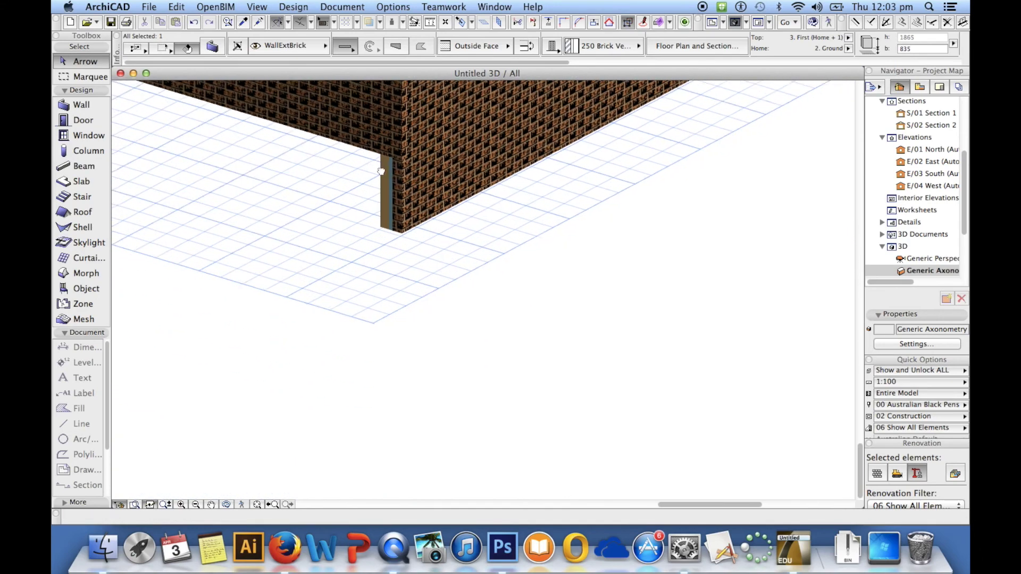
scroll(472, 141, "up", 5)
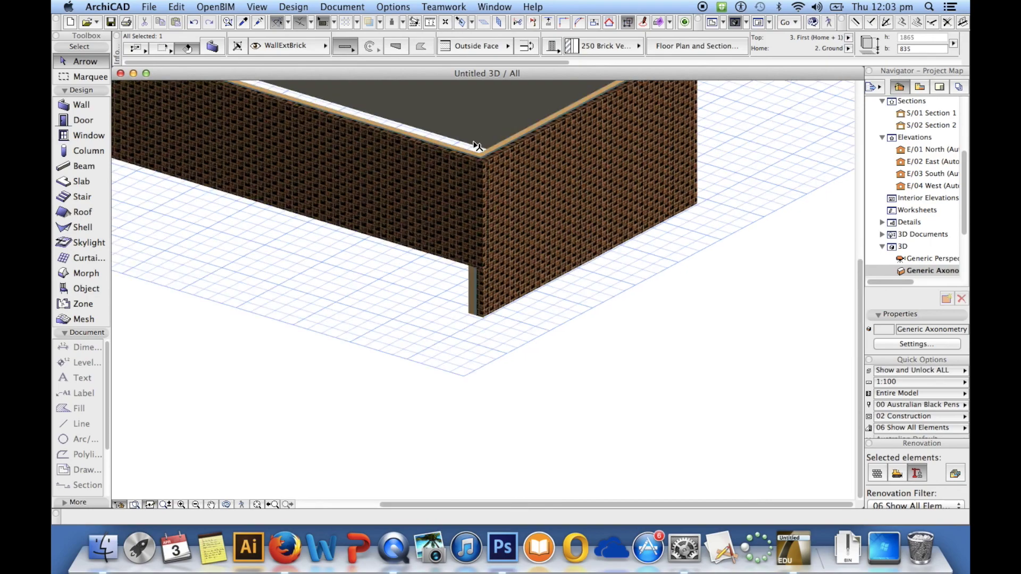
scroll(492, 177, "up", 2)
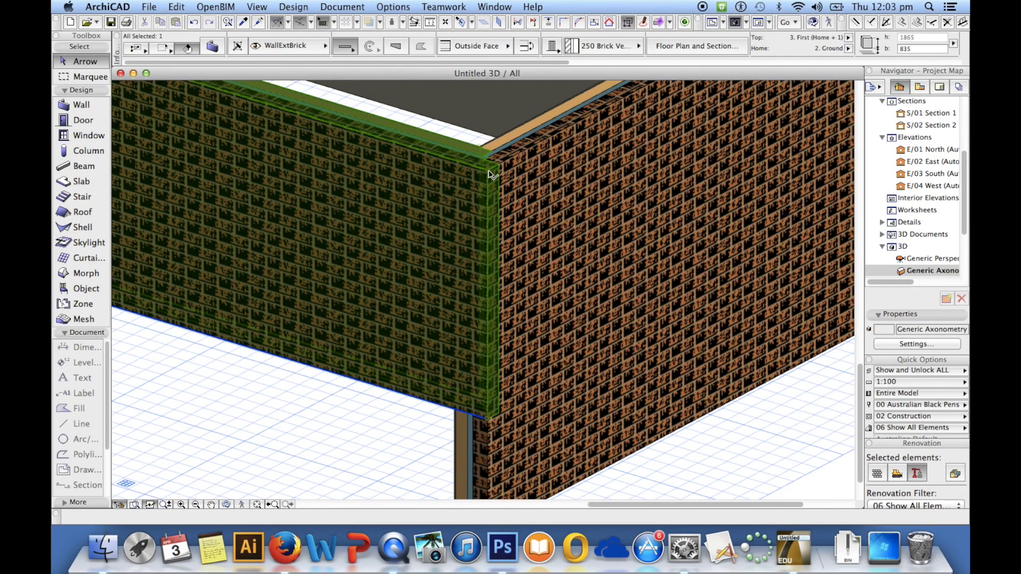
Step: Lower the wall's top so it is a floating band 1002 high, then deselect it
mouse_move(492, 175)
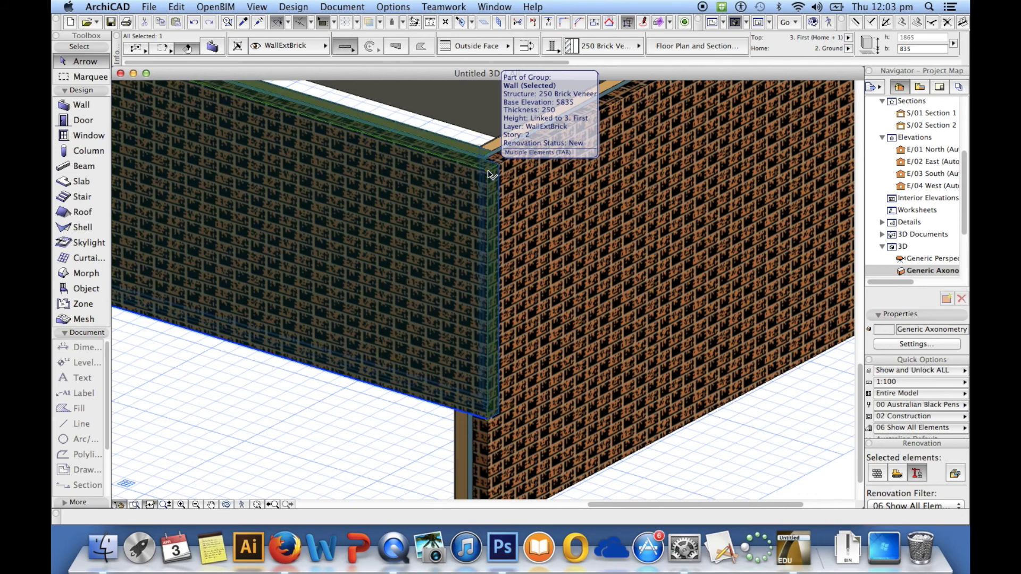
left_click(492, 175)
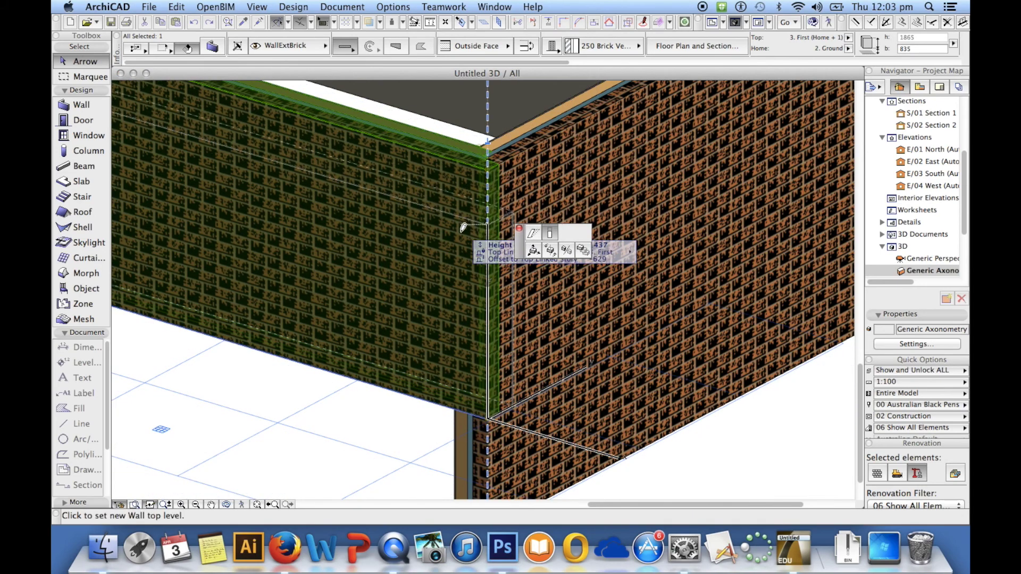
left_click(454, 282)
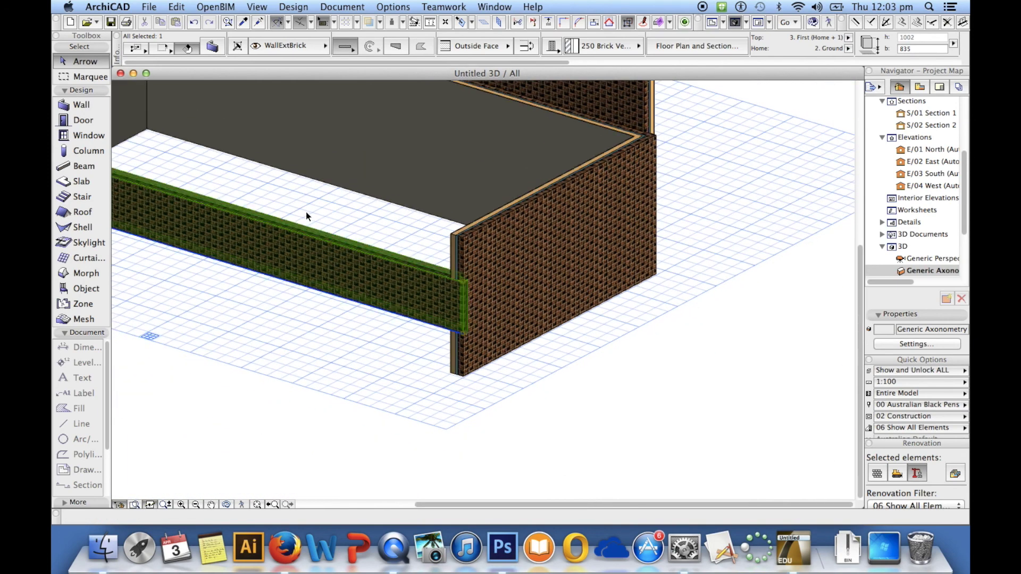
scroll(307, 217, "up", 3)
key("Escape")
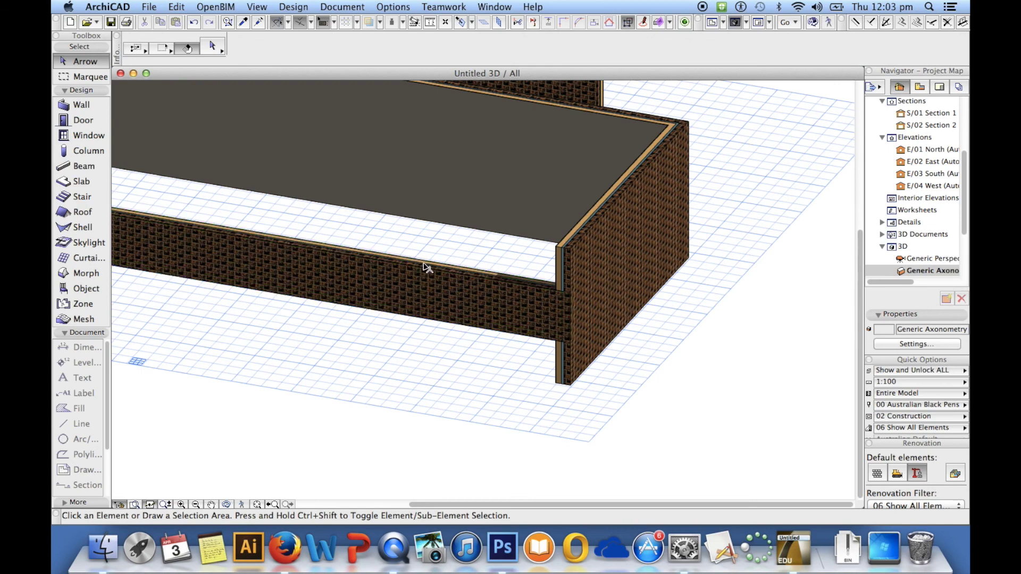
scroll(287, 238, "down", 3)
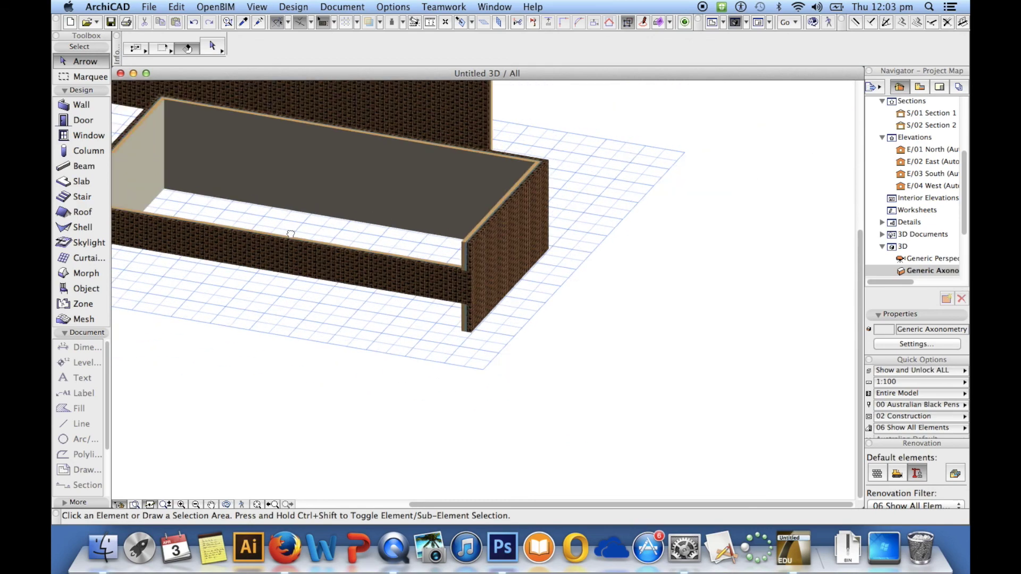
middle_click_drag(291, 234, 429, 239, "shift")
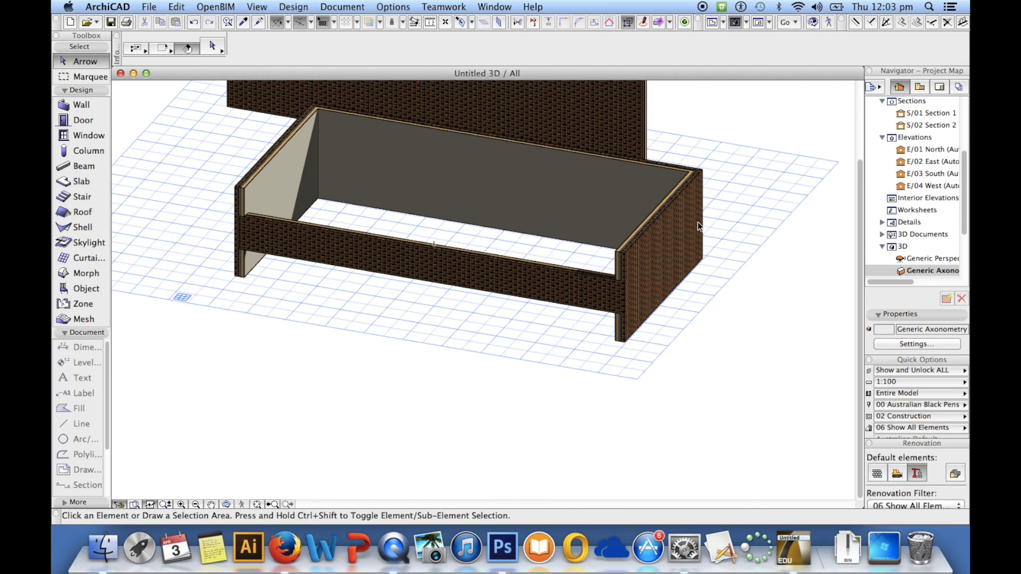
middle_click_drag(700, 234, 585, 250, "shift")
scroll(525, 257, "down", 2)
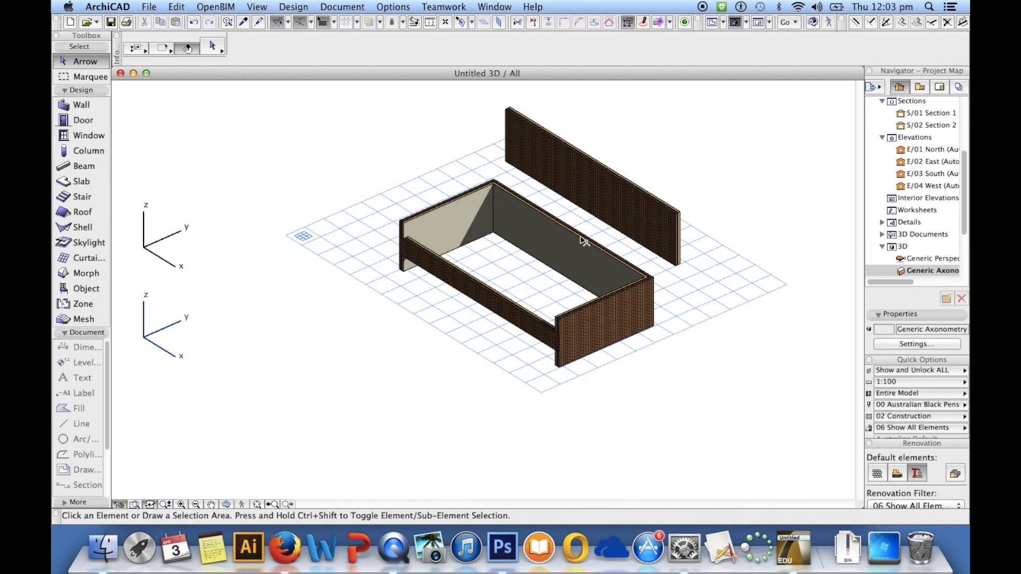